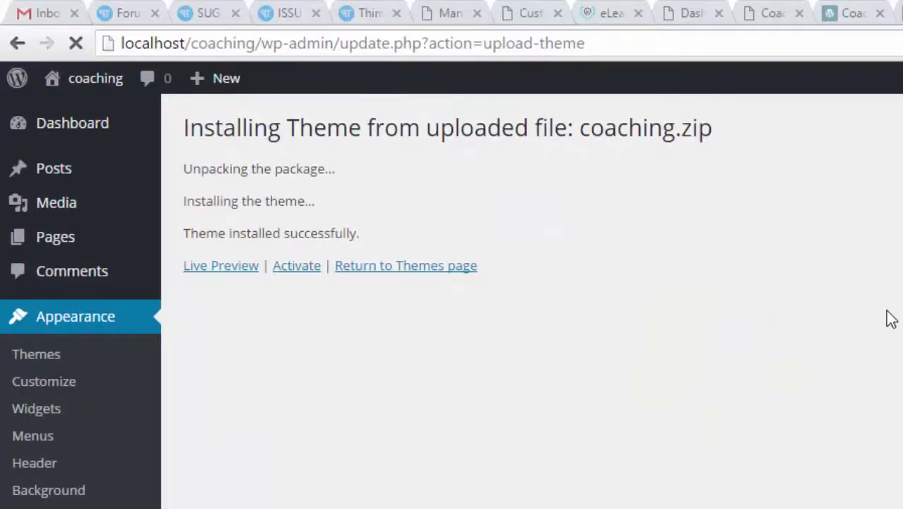
Activate the newly installed Coaching theme and bulk-install all of its required and recommended plugins
{"action": "left_click", "coordinate": [318, 270]}
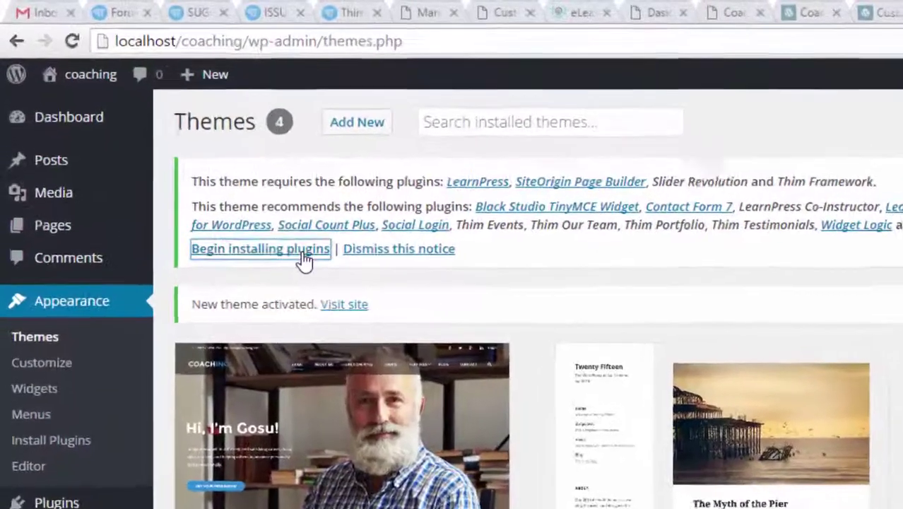
{"action": "left_click", "coordinate": [304, 260]}
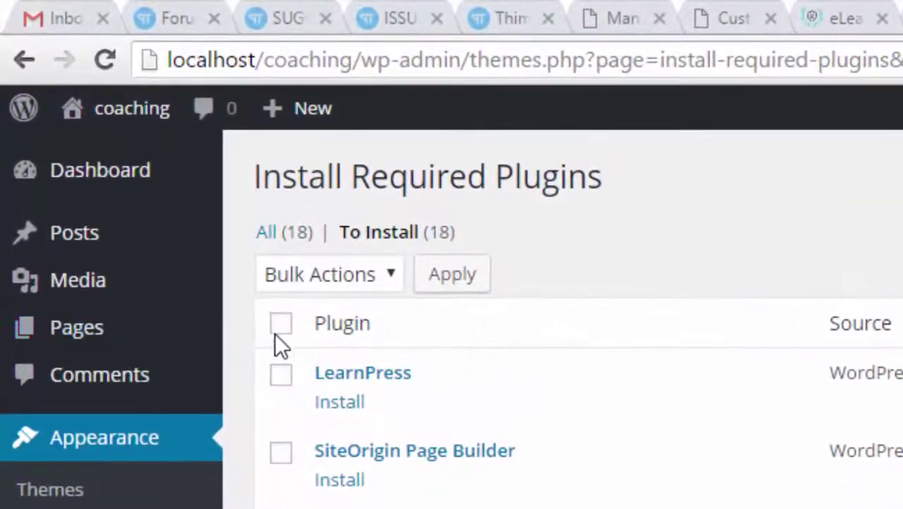
{"action": "left_click", "coordinate": [280, 324]}
{"action": "left_click", "coordinate": [348, 276]}
{"action": "left_click", "coordinate": [353, 338]}
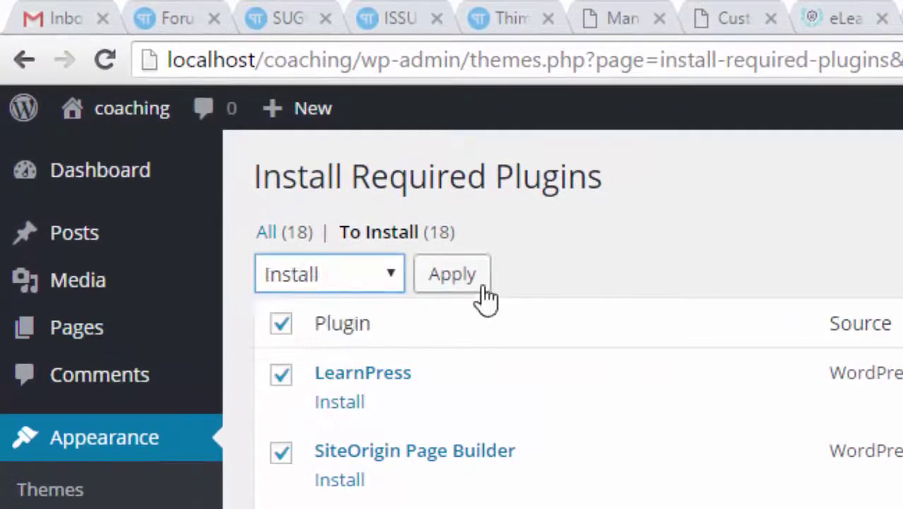
{"action": "left_click", "coordinate": [453, 275]}
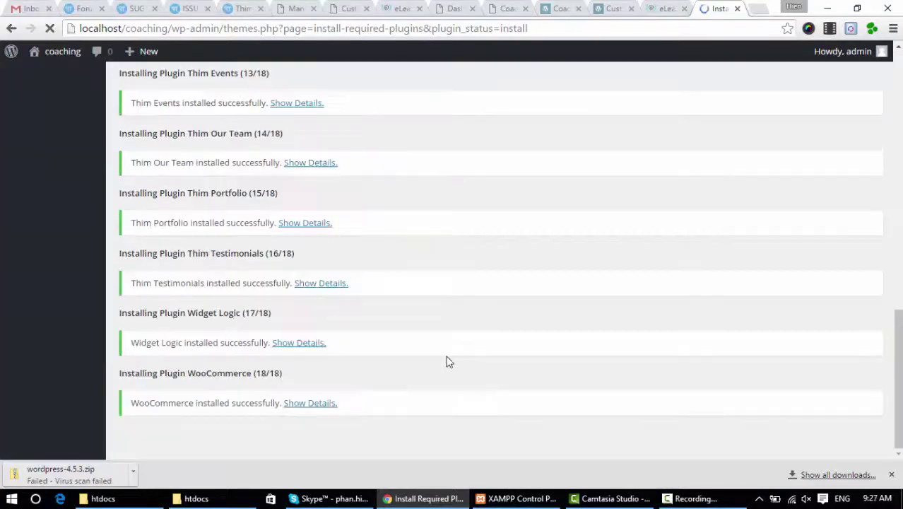
Return to the required plugins list and bulk-activate all the installed plugins
{"action": "scroll", "coordinate": [446, 362], "scroll_direction": "down", "scroll_amount": 2}
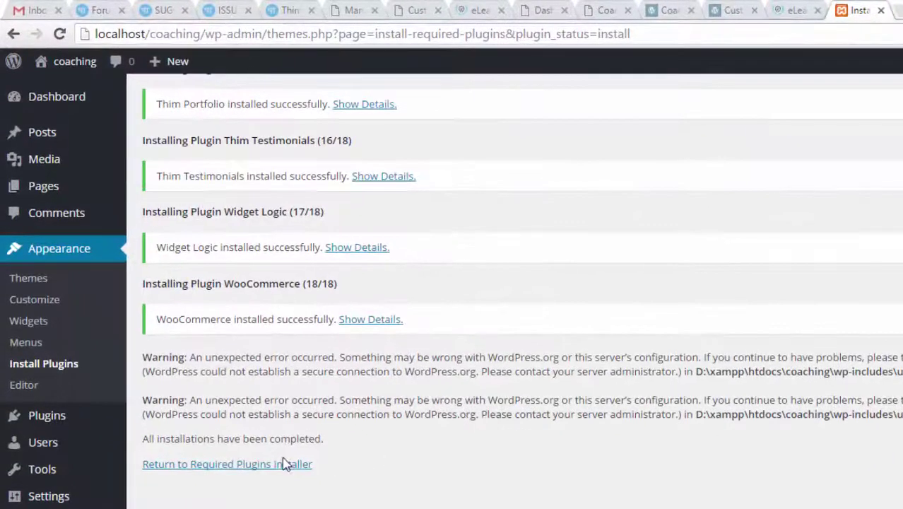
{"action": "left_click", "coordinate": [238, 389]}
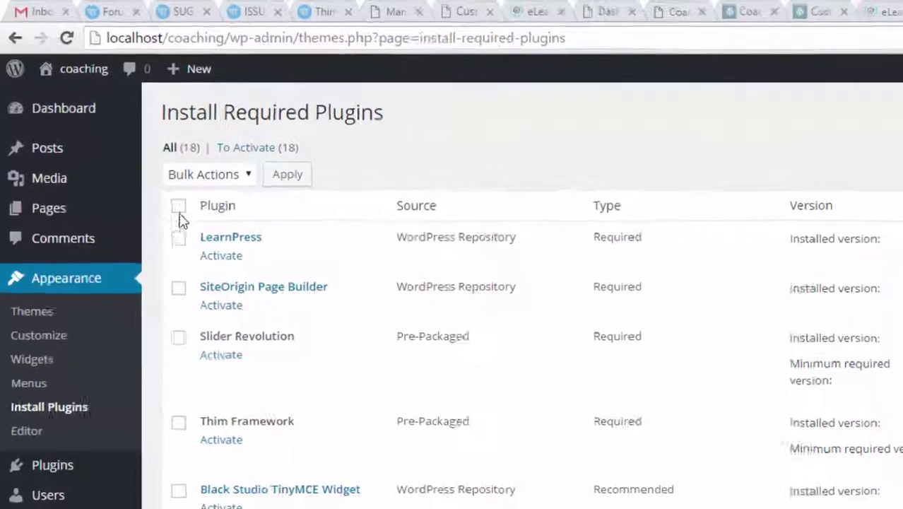
{"action": "left_click", "coordinate": [136, 156]}
{"action": "left_click", "coordinate": [168, 135]}
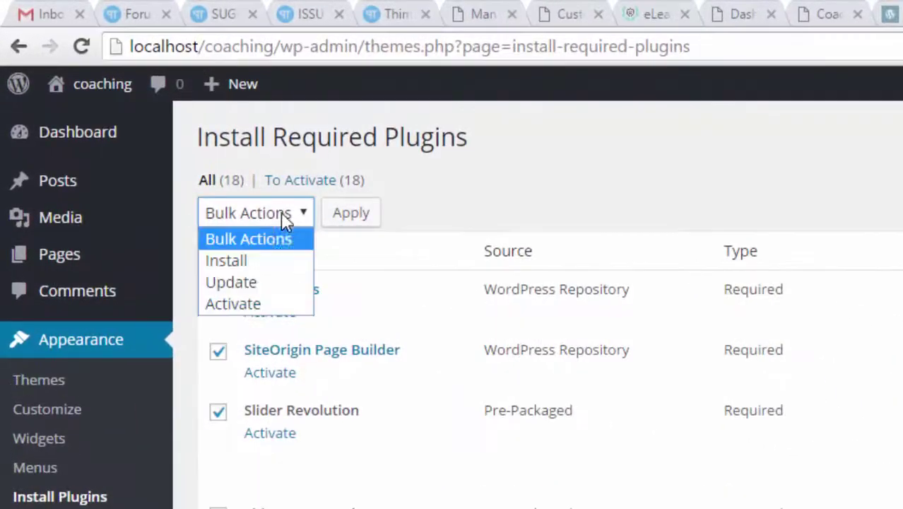
{"action": "left_click", "coordinate": [286, 304]}
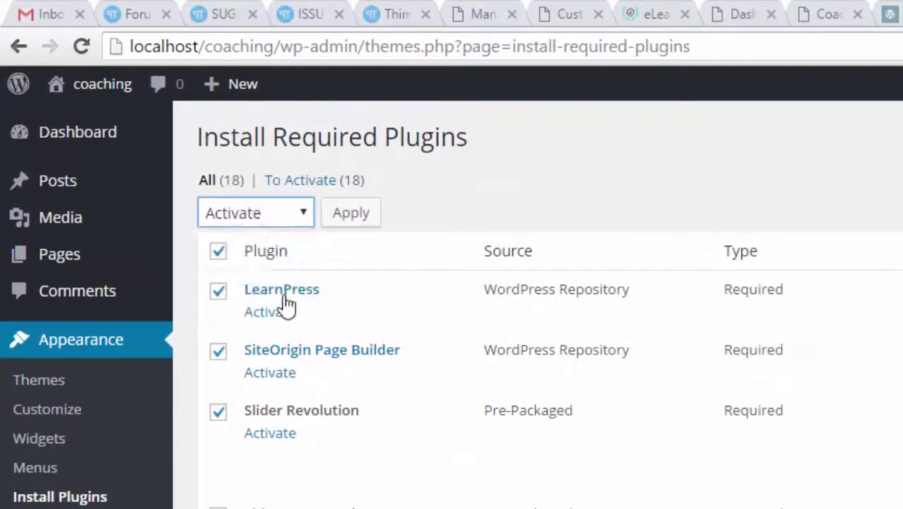
{"action": "left_click", "coordinate": [336, 222]}
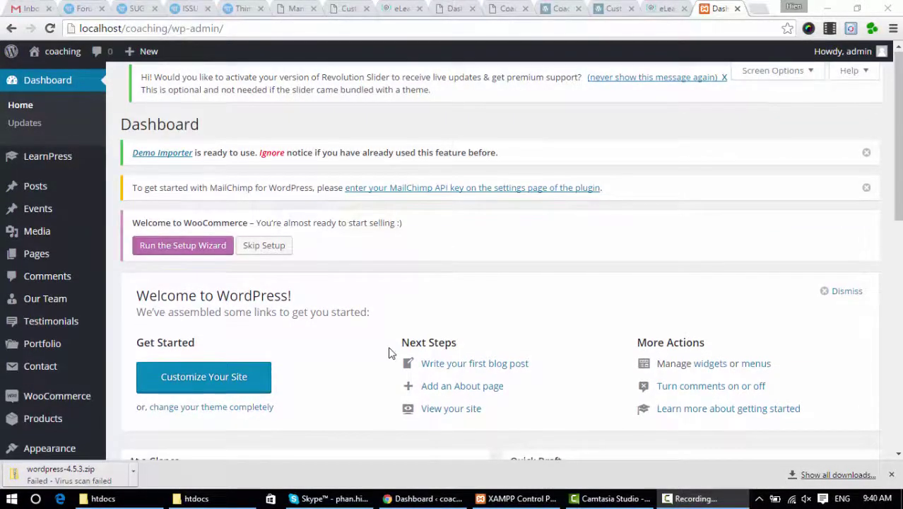
Install the WordPress importer from the import tools, activate it and run it
{"action": "scroll", "coordinate": [391, 352], "scroll_direction": "down", "scroll_amount": 4}
{"action": "mouse_move", "coordinate": [71, 316]}
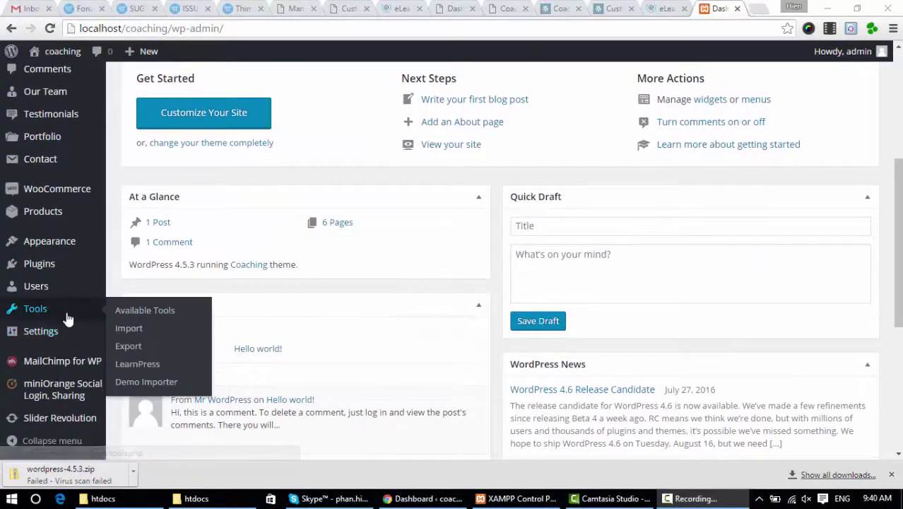
{"action": "left_click", "coordinate": [128, 330]}
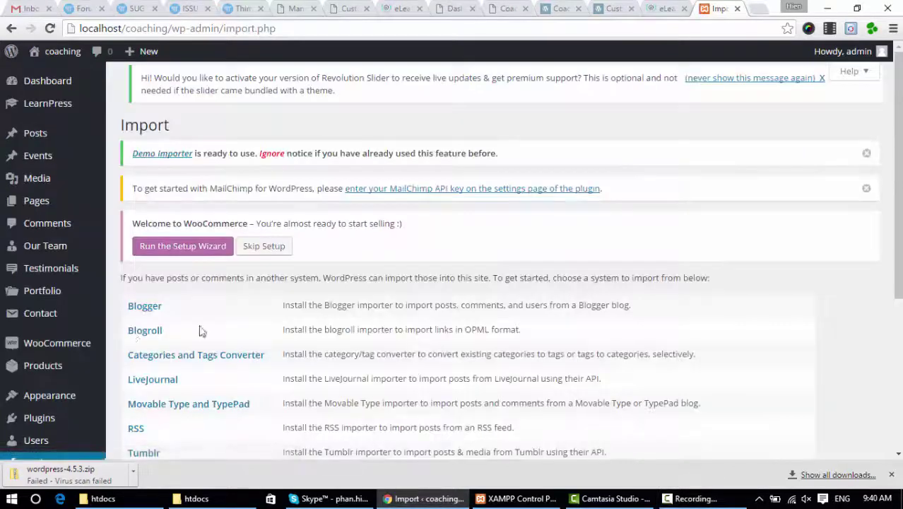
{"action": "scroll", "coordinate": [199, 329], "scroll_direction": "down", "scroll_amount": 3}
{"action": "left_click", "coordinate": [152, 248]}
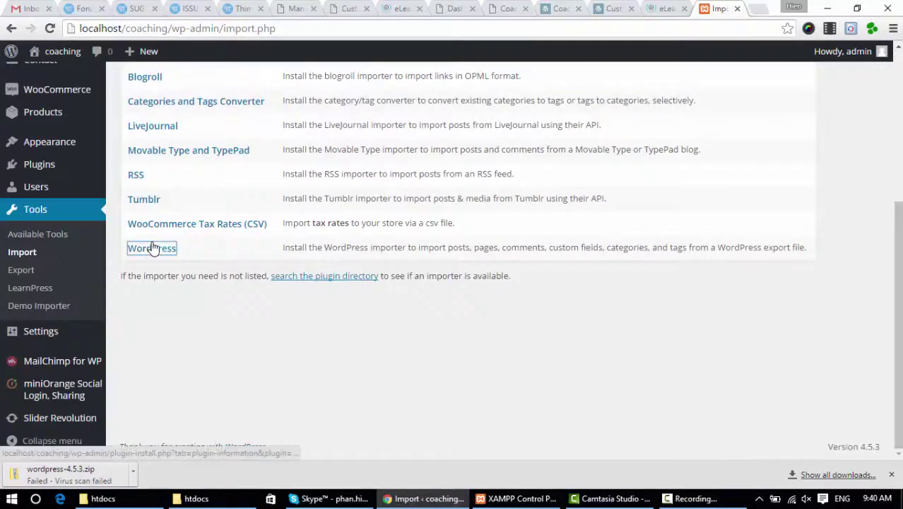
{"action": "left_click", "coordinate": [655, 430]}
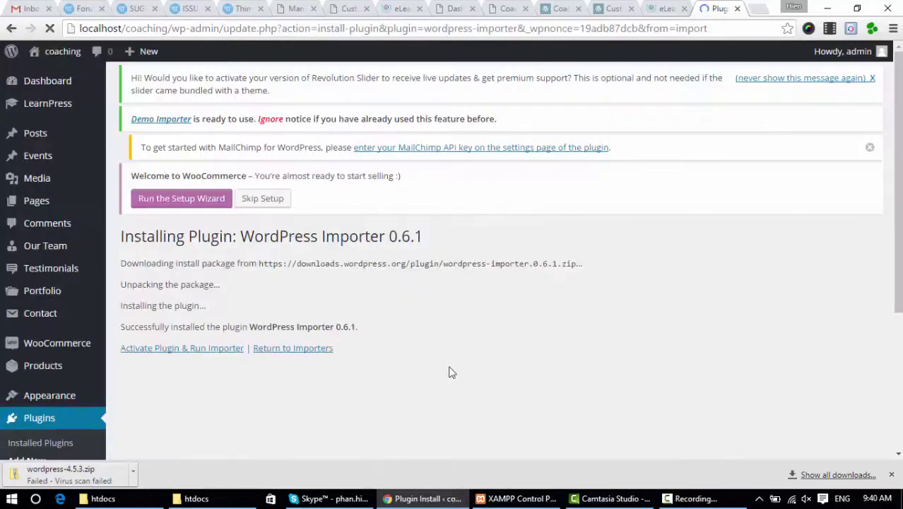
{"action": "left_click", "coordinate": [228, 348]}
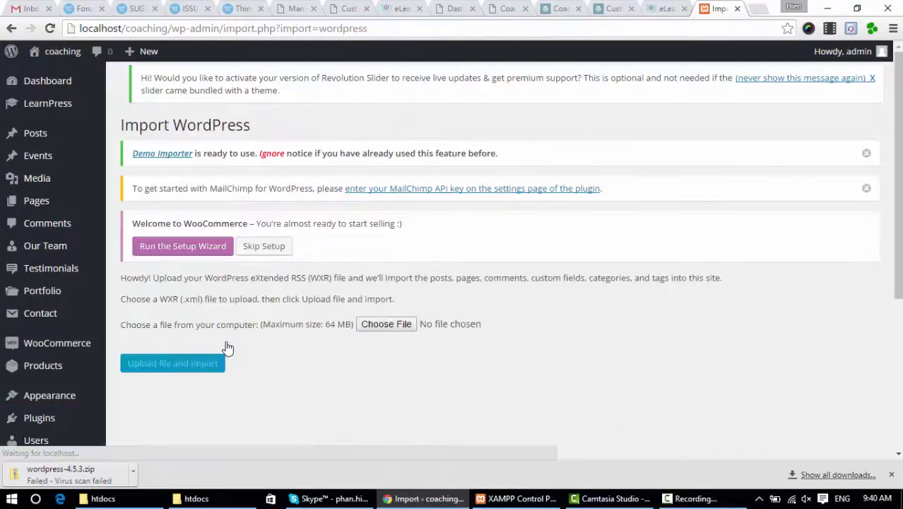
Upload demodata.xml from the theme's coaching/inc/admin/data/demo-01/data folder to the WordPress importer
{"action": "left_click", "coordinate": [386, 325]}
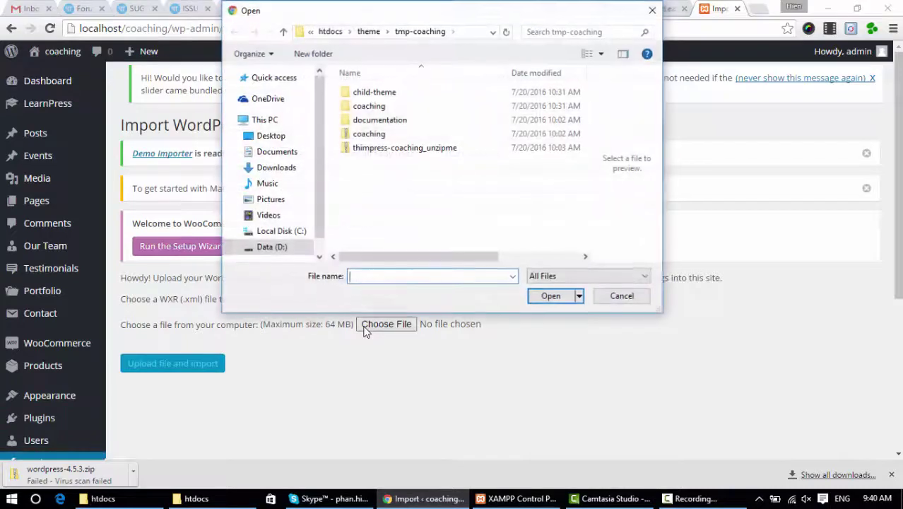
{"action": "double_click", "coordinate": [371, 106]}
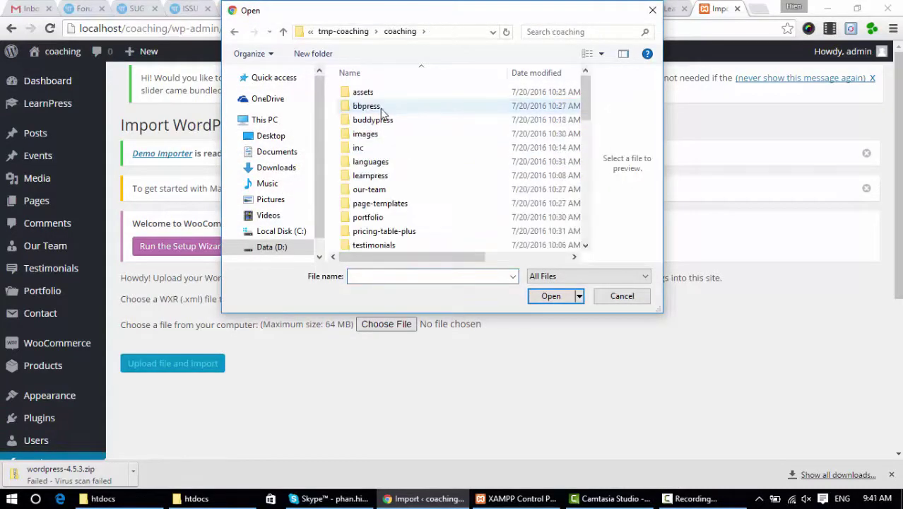
{"action": "double_click", "coordinate": [383, 147]}
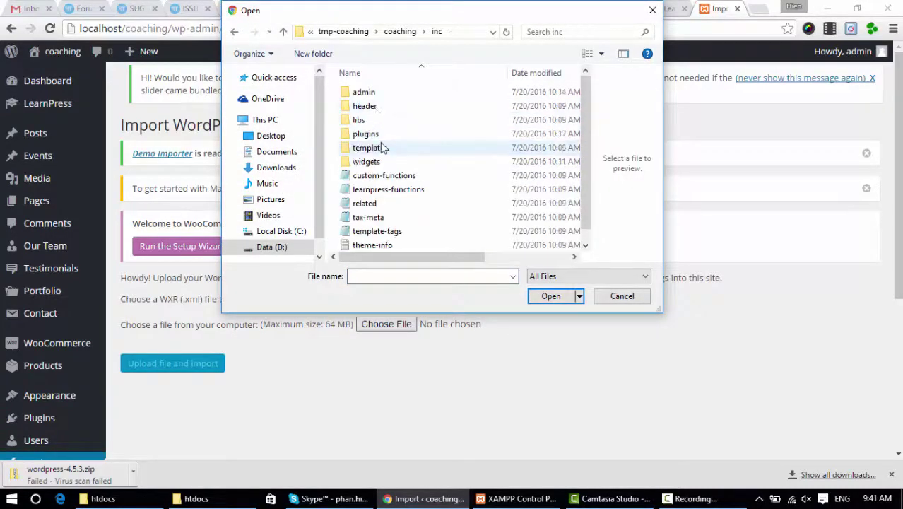
{"action": "double_click", "coordinate": [374, 99]}
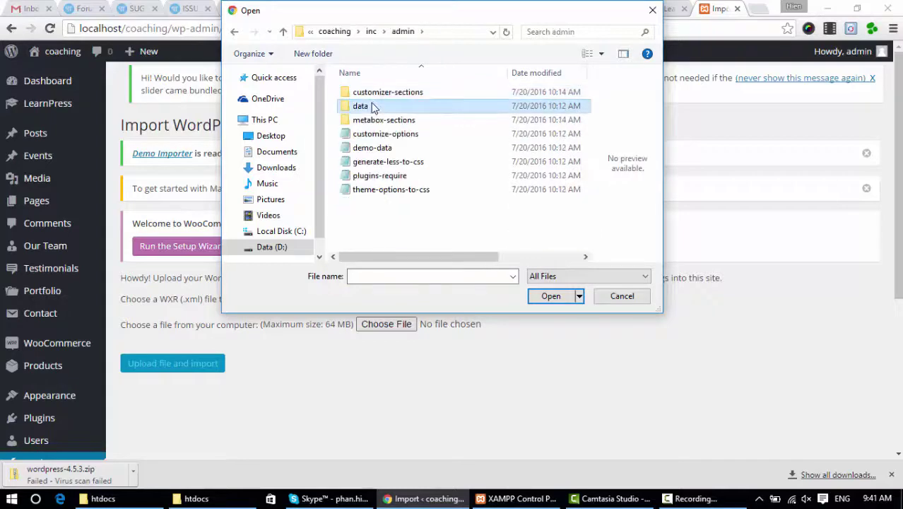
{"action": "double_click", "coordinate": [385, 107]}
{"action": "double_click", "coordinate": [382, 95]}
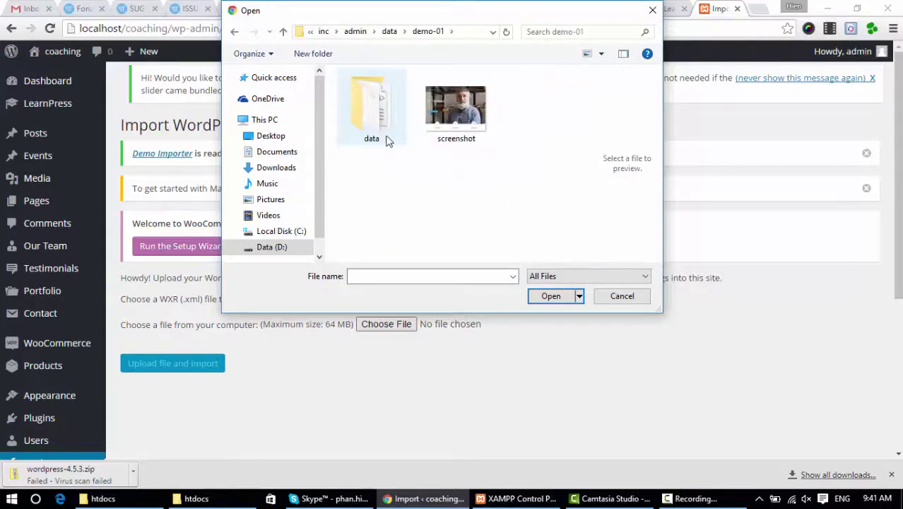
{"action": "double_click", "coordinate": [386, 140]}
{"action": "double_click", "coordinate": [382, 149]}
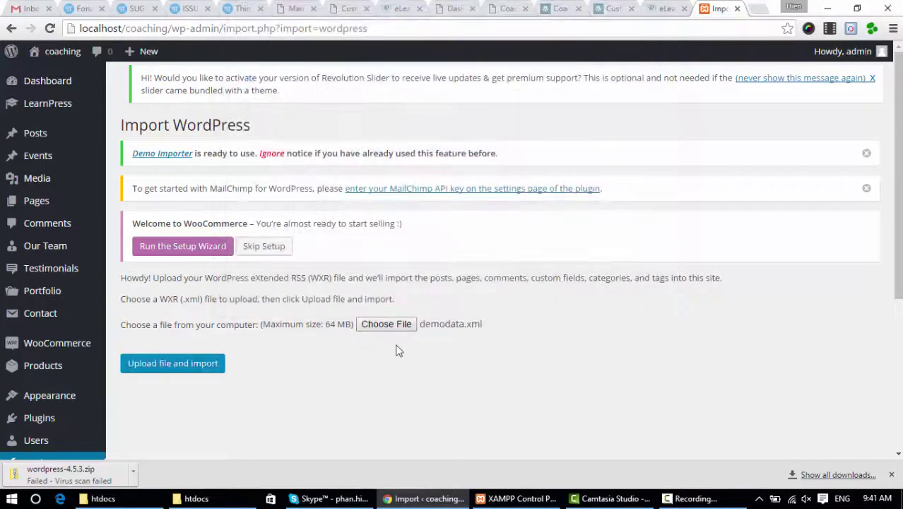
{"action": "left_click", "coordinate": [140, 370]}
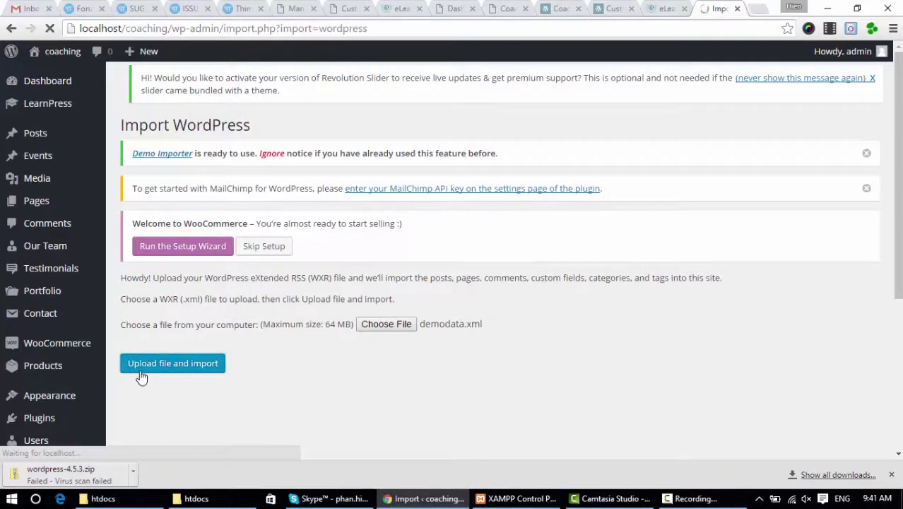
Run the demo content import with file attachments downloaded and included, and review the import log to its end
{"action": "scroll", "coordinate": [180, 360], "scroll_direction": "down", "scroll_amount": 10}
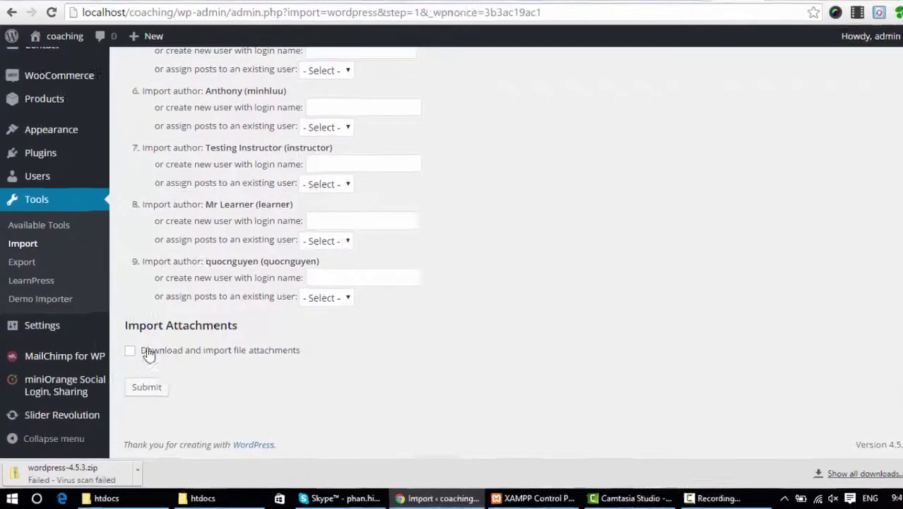
{"action": "left_click", "coordinate": [138, 352]}
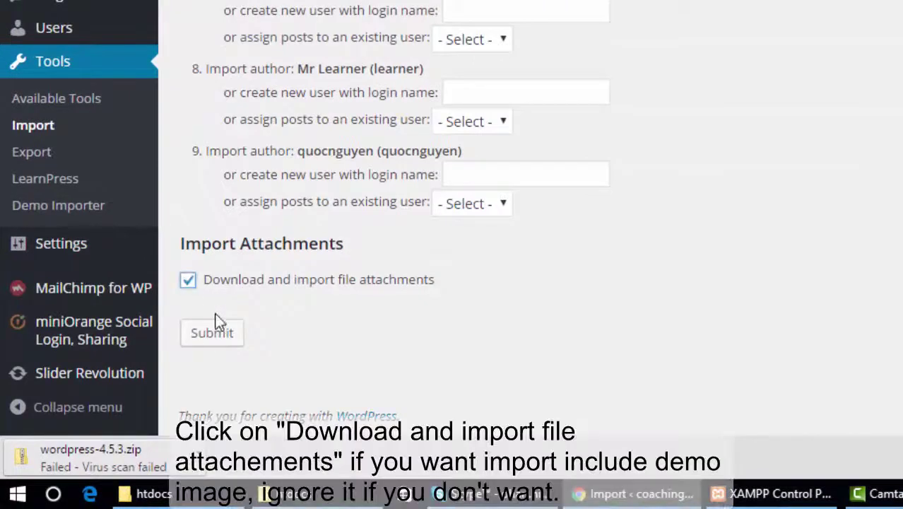
{"action": "left_click", "coordinate": [217, 342]}
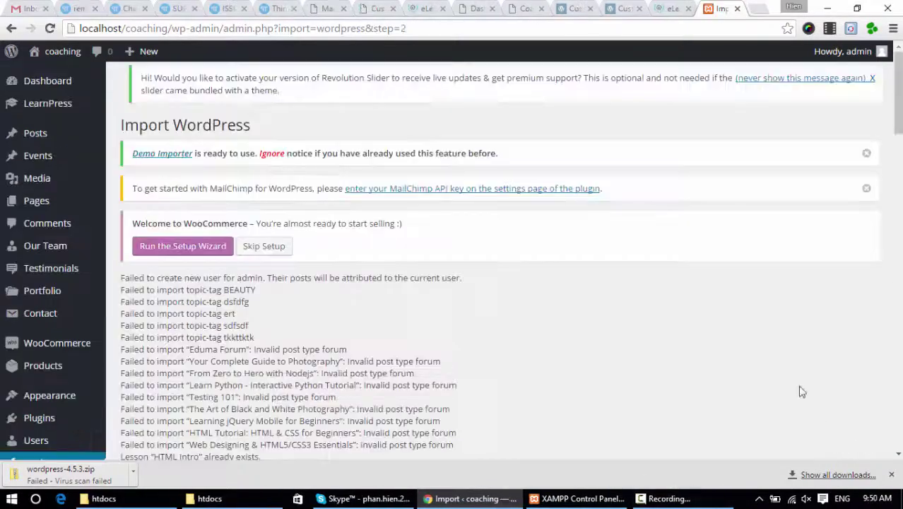
{"action": "scroll", "coordinate": [774, 356], "scroll_direction": "down", "scroll_amount": 5}
{"action": "scroll", "coordinate": [636, 272], "scroll_direction": "down", "scroll_amount": 15}
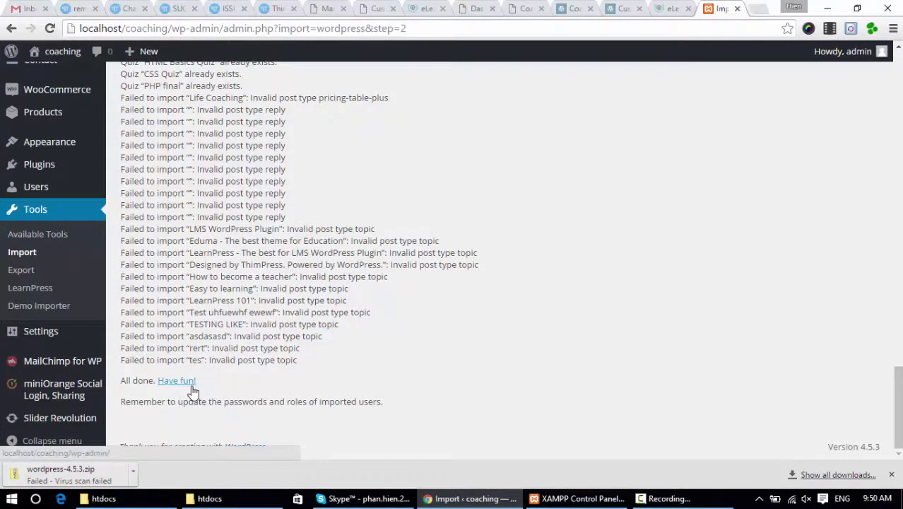
Save the Reading settings with a static front page, using Home as front page and Blog as posts page
{"action": "mouse_move", "coordinate": [55, 342]}
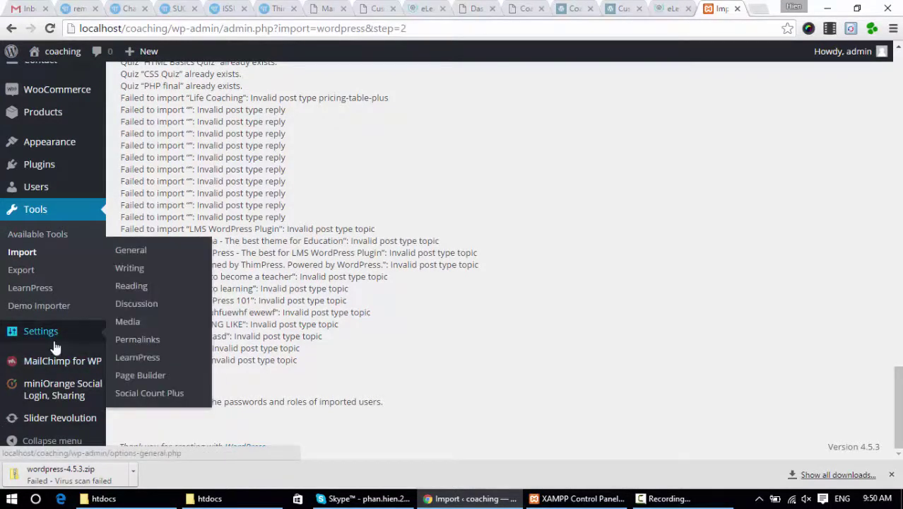
{"action": "left_click", "coordinate": [138, 285]}
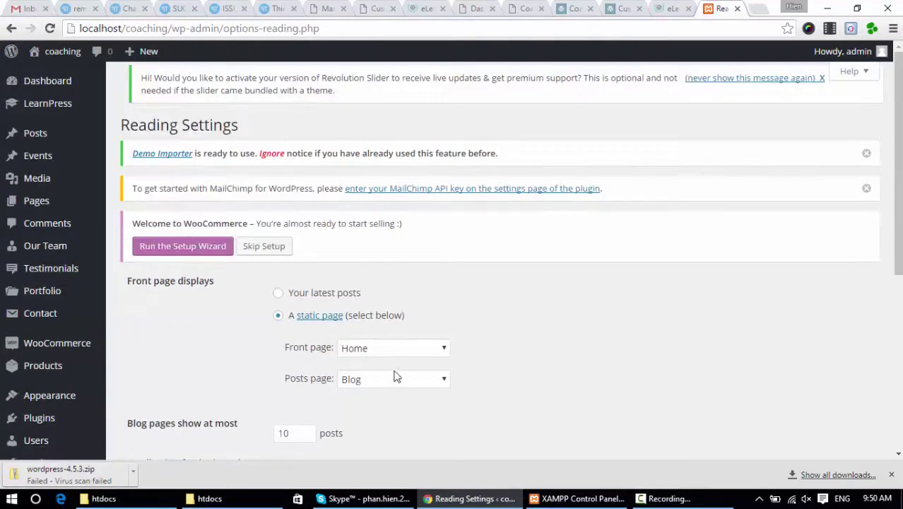
{"action": "scroll", "coordinate": [406, 391], "scroll_direction": "down", "scroll_amount": 5}
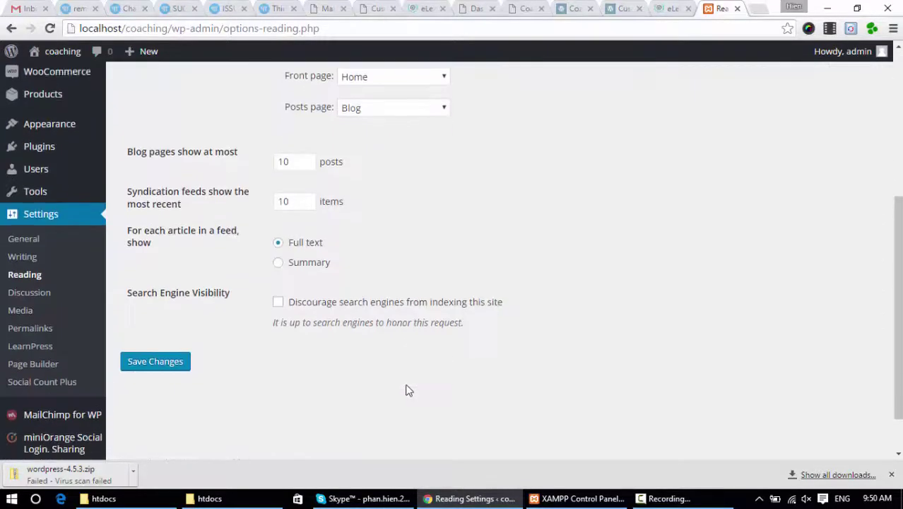
{"action": "left_click", "coordinate": [148, 309]}
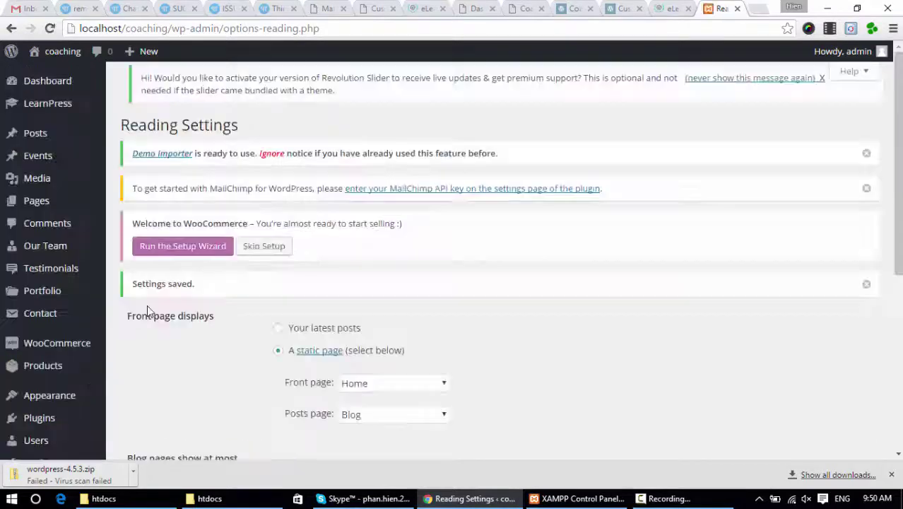
Import home-page.zip from the demo data's revslider folder as a slider in Slider Revolution
{"action": "scroll", "coordinate": [147, 309], "scroll_direction": "down", "scroll_amount": 5}
{"action": "mouse_move", "coordinate": [78, 419]}
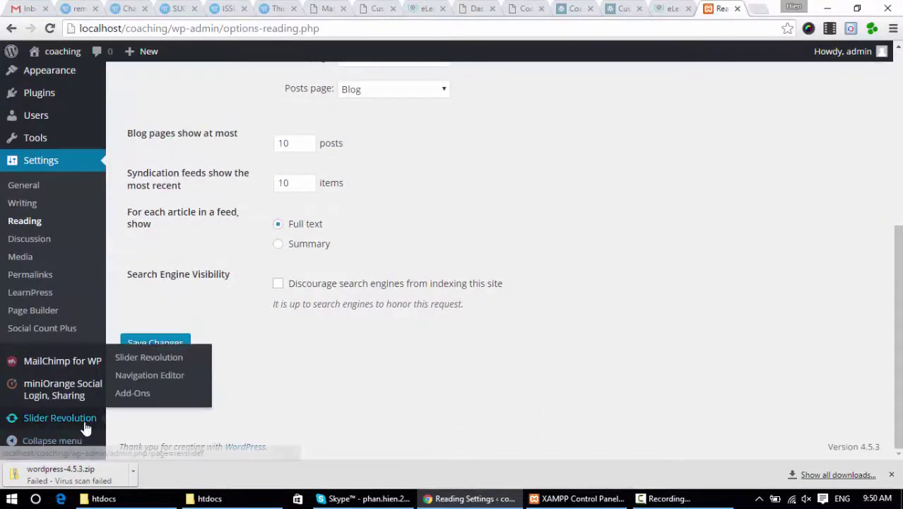
{"action": "left_click", "coordinate": [134, 379]}
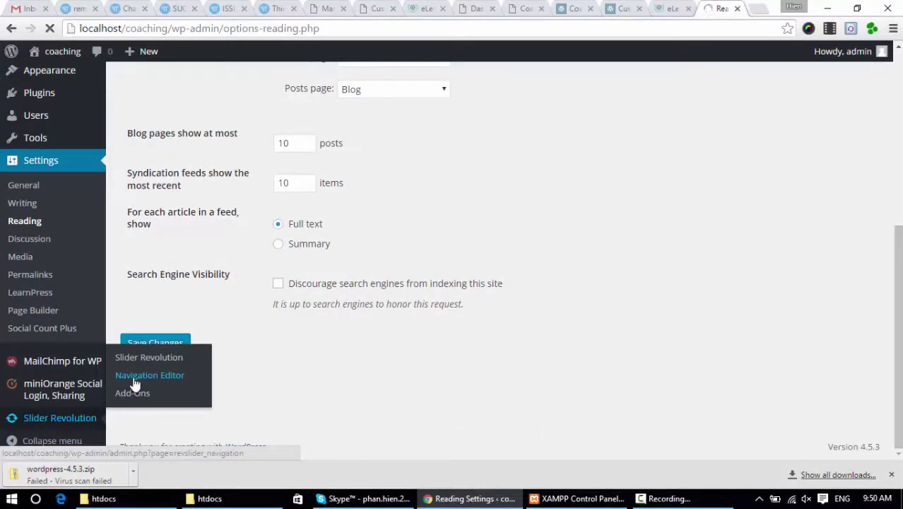
{"action": "scroll", "coordinate": [543, 228], "scroll_direction": "down", "scroll_amount": 2}
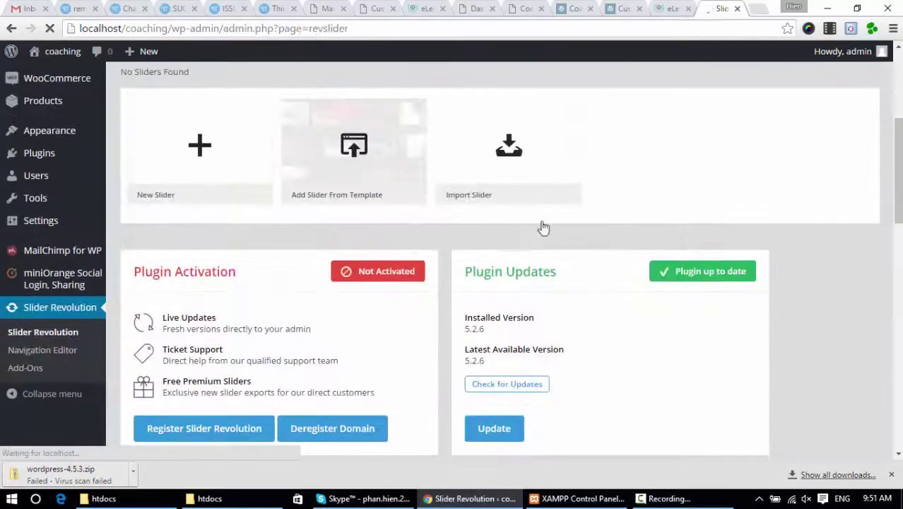
{"action": "left_click", "coordinate": [526, 174]}
{"action": "left_click", "coordinate": [306, 201]}
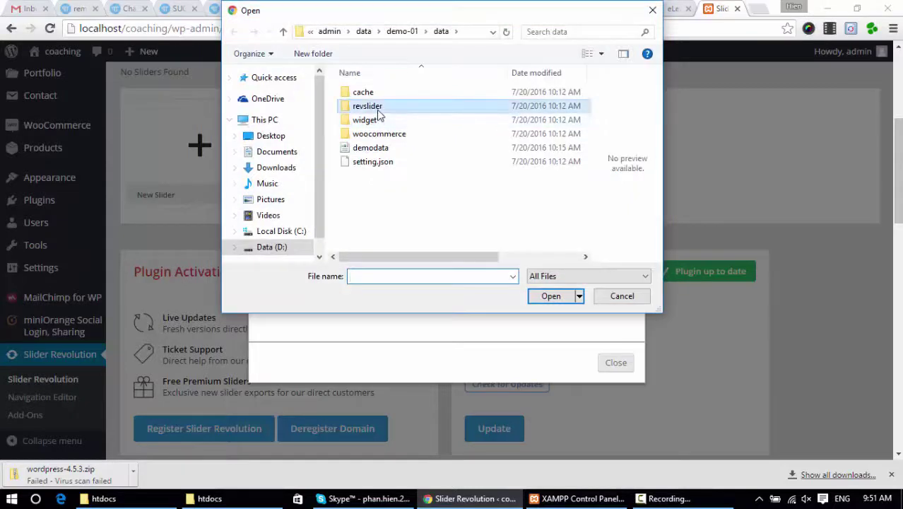
{"action": "double_click", "coordinate": [368, 108]}
{"action": "double_click", "coordinate": [374, 95]}
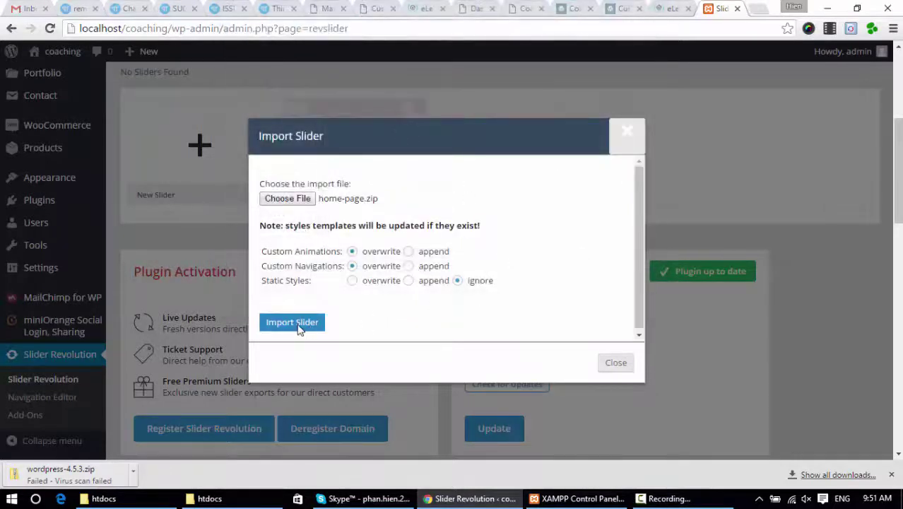
{"action": "left_click", "coordinate": [299, 328]}
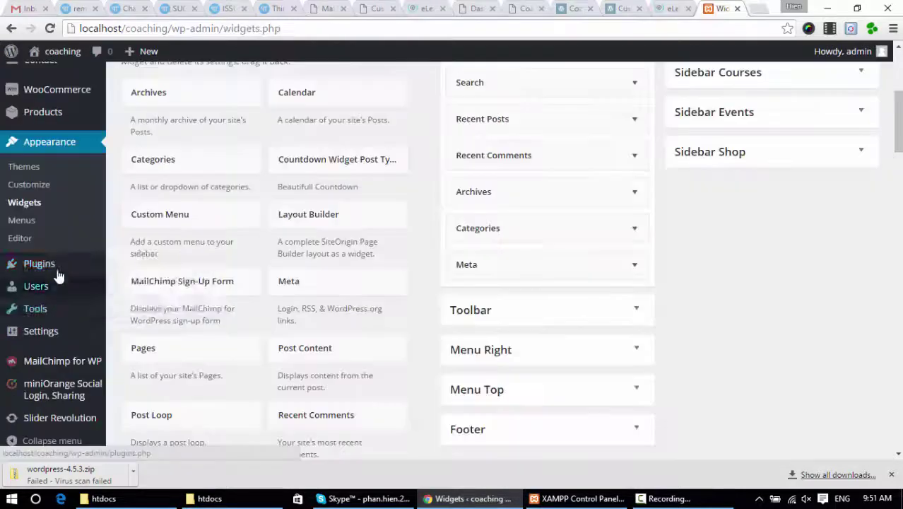
Search the plugin directory for "importer widget", and install and activate Widget Settings Importer/Exporter
{"action": "mouse_move", "coordinate": [60, 272]}
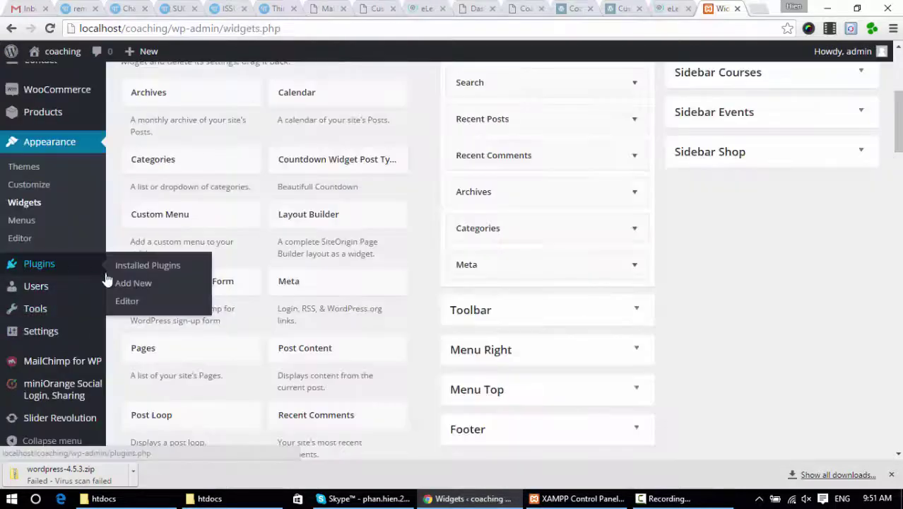
{"action": "left_click", "coordinate": [147, 284]}
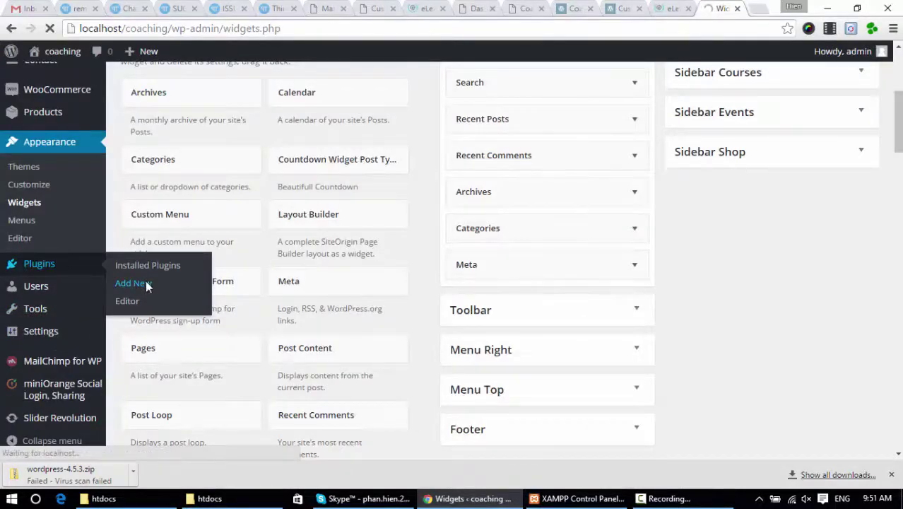
{"action": "left_click", "coordinate": [741, 169]}
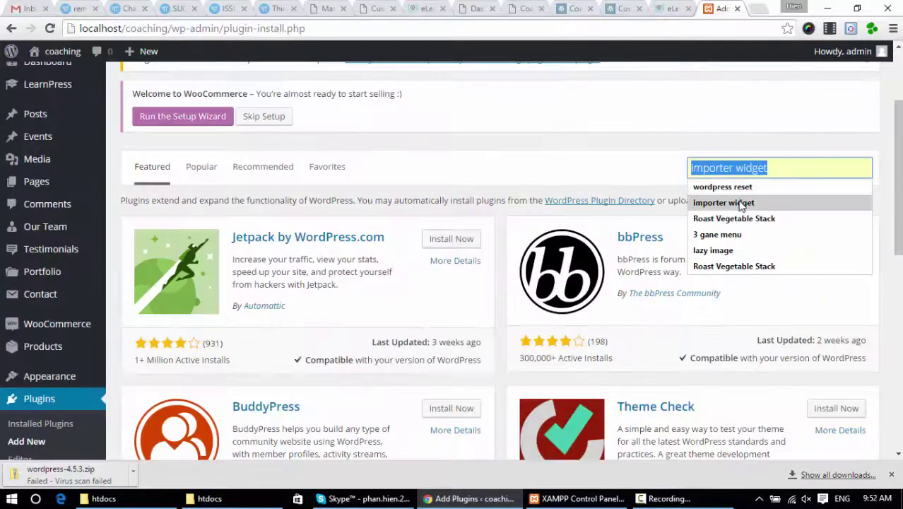
{"action": "left_click", "coordinate": [740, 204]}
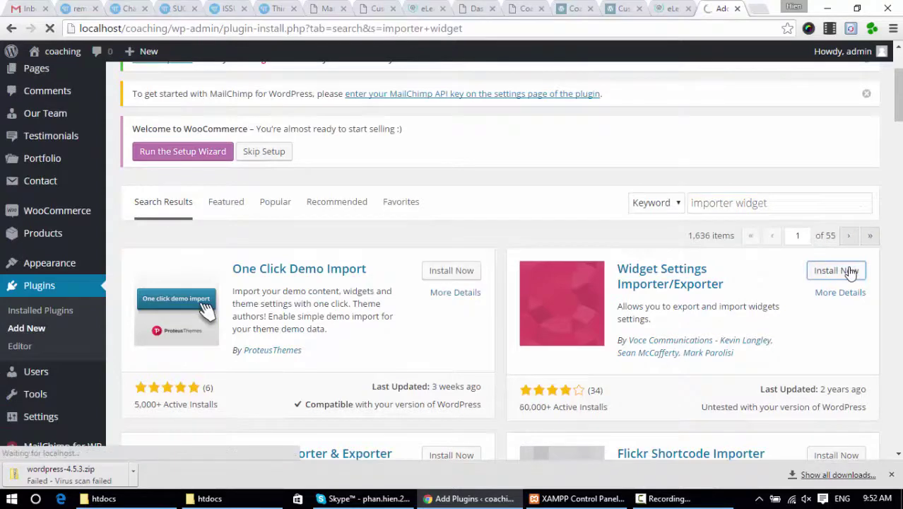
{"action": "scroll", "coordinate": [458, 325], "scroll_direction": "down", "scroll_amount": 2}
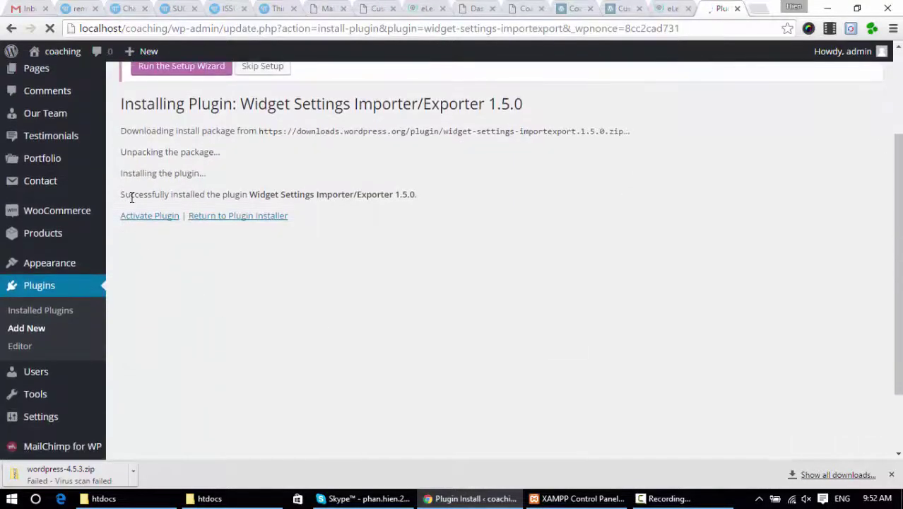
{"action": "left_click", "coordinate": [150, 218]}
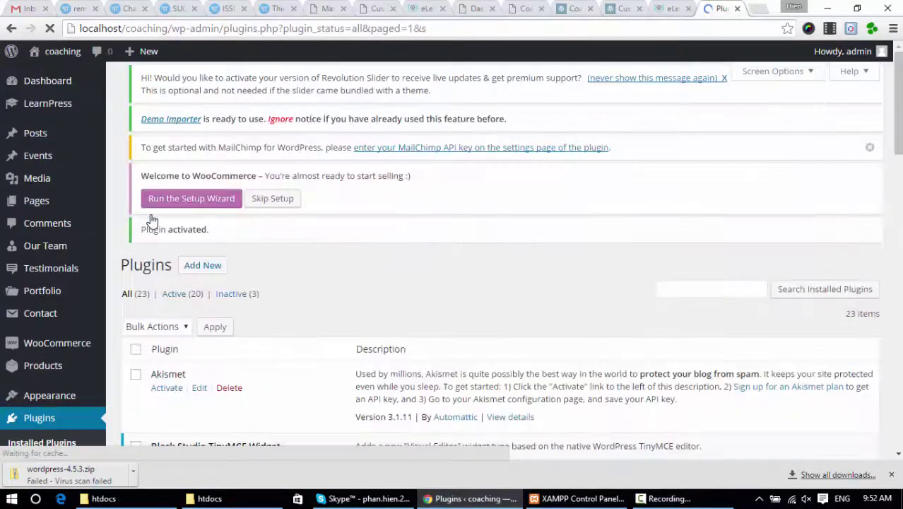
Load widget_data.json from the demo-01/data/widget folder into Widget Settings Import and show its widget settings
{"action": "scroll", "coordinate": [150, 219], "scroll_direction": "down", "scroll_amount": 3}
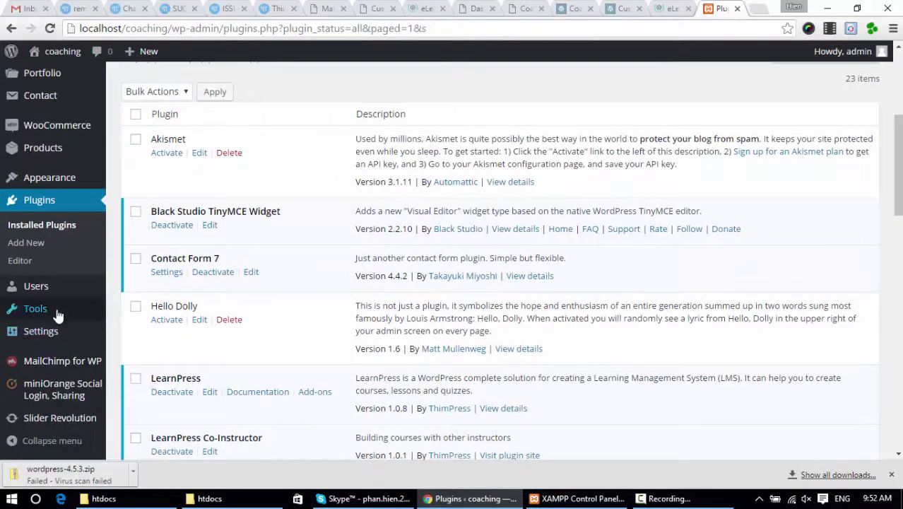
{"action": "mouse_move", "coordinate": [92, 314]}
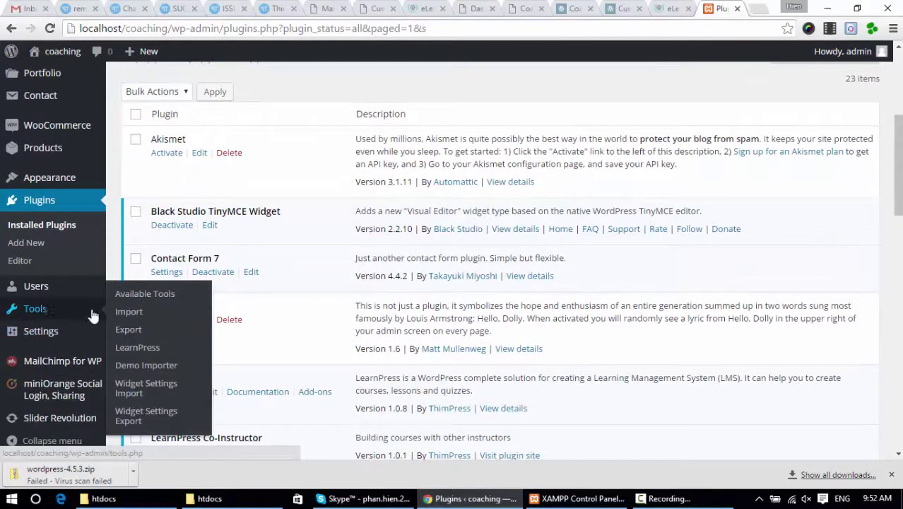
{"action": "left_click", "coordinate": [157, 385]}
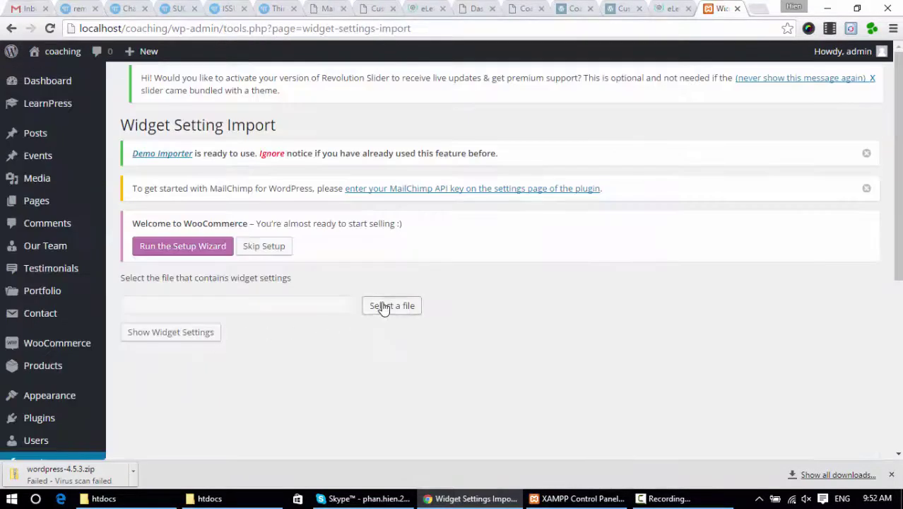
{"action": "left_click", "coordinate": [384, 307]}
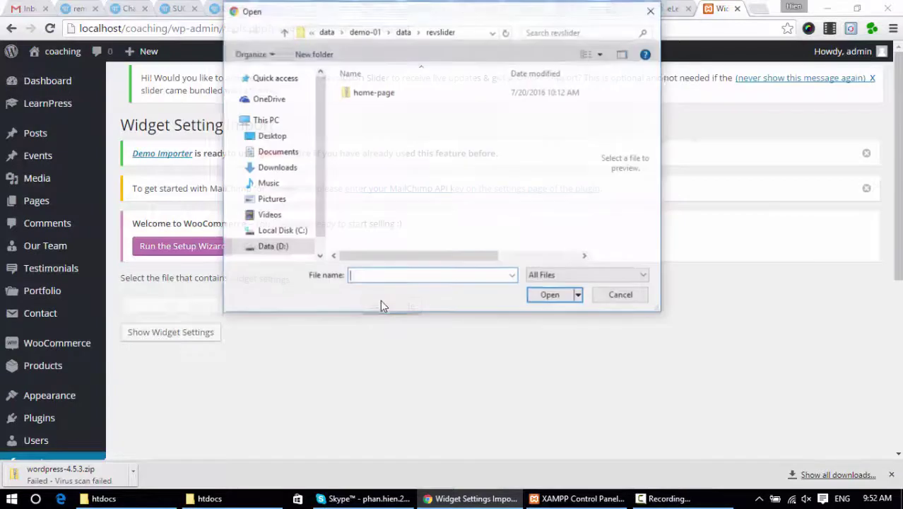
{"action": "left_click", "coordinate": [373, 31]}
{"action": "double_click", "coordinate": [370, 118]}
{"action": "double_click", "coordinate": [375, 92]}
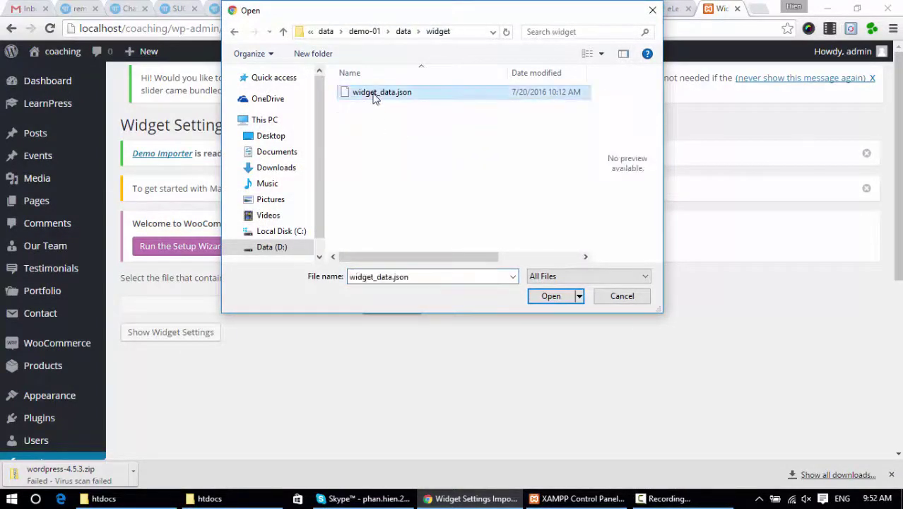
{"action": "left_click", "coordinate": [182, 337]}
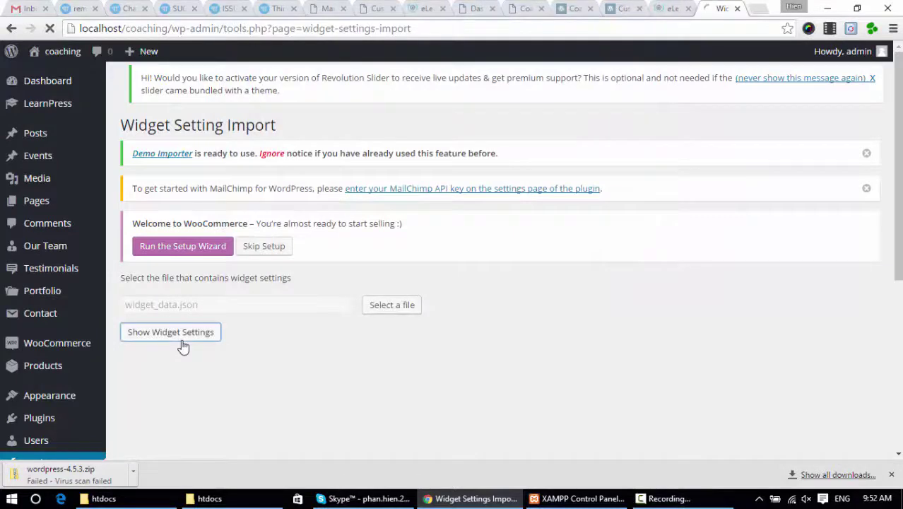
Select all active widgets in the loaded settings and import them
{"action": "scroll", "coordinate": [173, 299], "scroll_direction": "down", "scroll_amount": 2}
{"action": "left_click", "coordinate": [167, 149]}
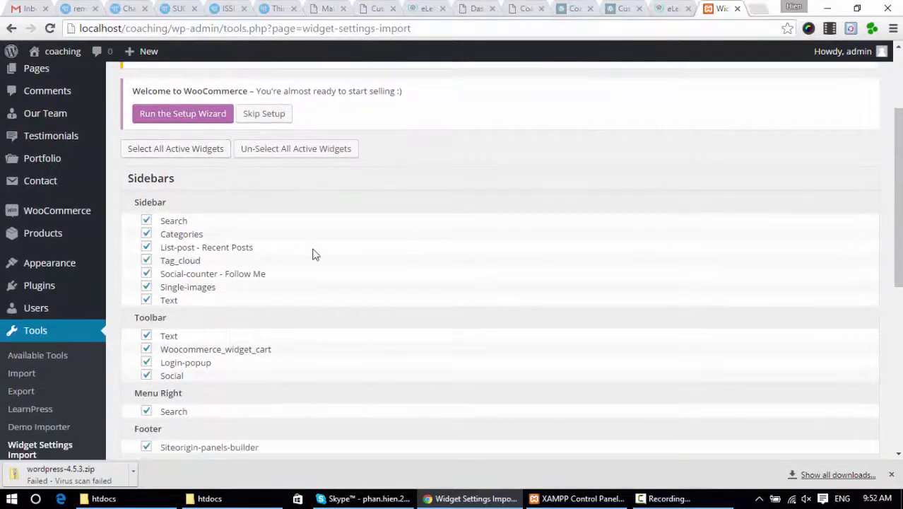
{"action": "scroll", "coordinate": [312, 261], "scroll_direction": "down", "scroll_amount": 5}
{"action": "left_click", "coordinate": [205, 414]}
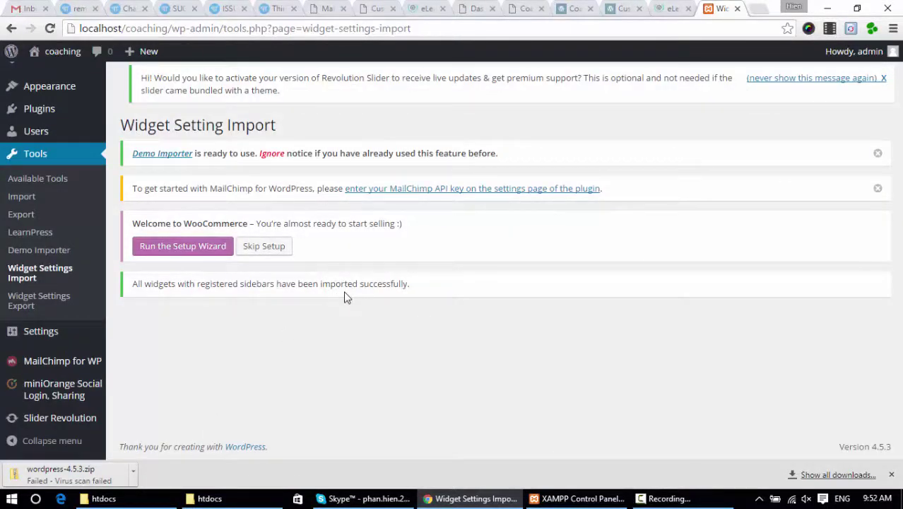
Import setting.json from the demo-01/data folder in the theme Customizer, save and publish it, and close the Customizer
{"action": "mouse_move", "coordinate": [89, 92]}
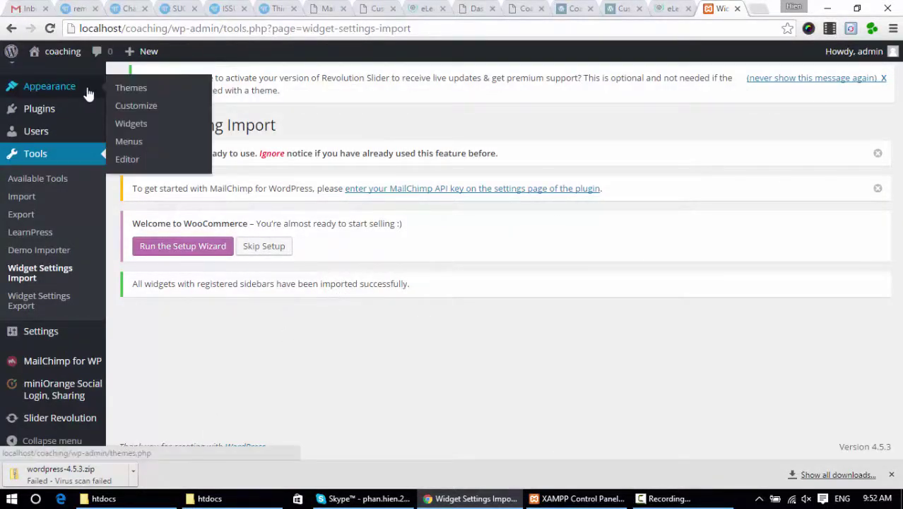
{"action": "left_click", "coordinate": [144, 107]}
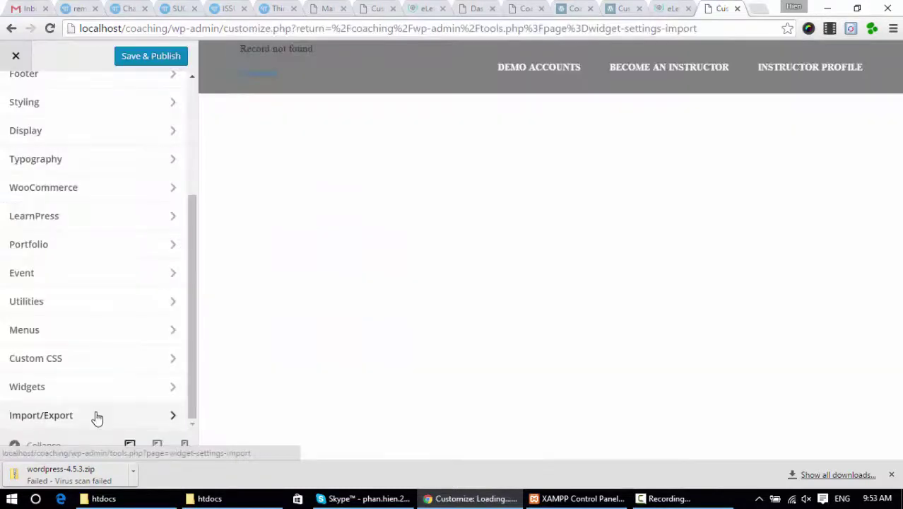
{"action": "left_click", "coordinate": [95, 417]}
{"action": "left_click", "coordinate": [43, 215]}
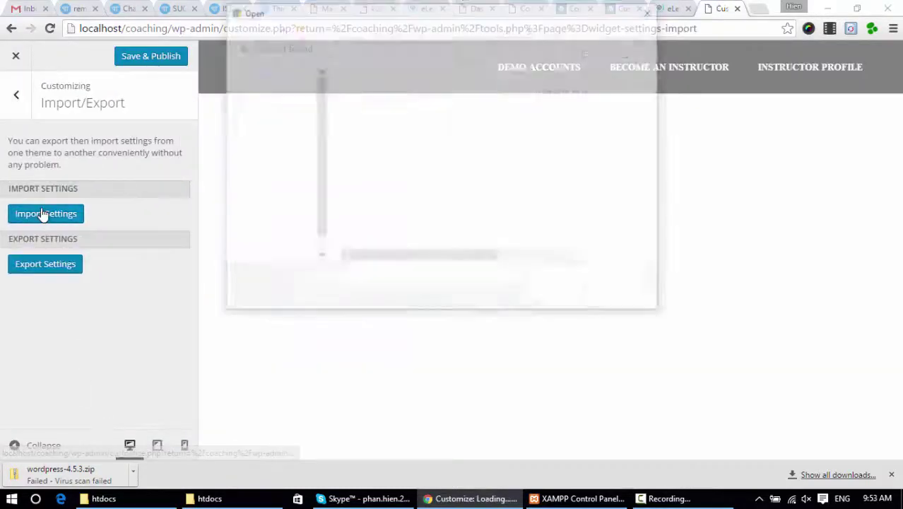
{"action": "left_click", "coordinate": [403, 32]}
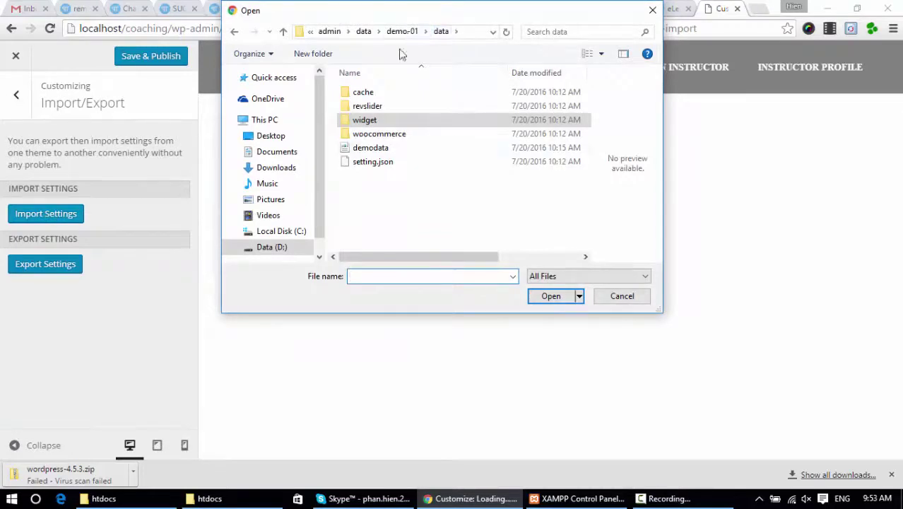
{"action": "double_click", "coordinate": [387, 166]}
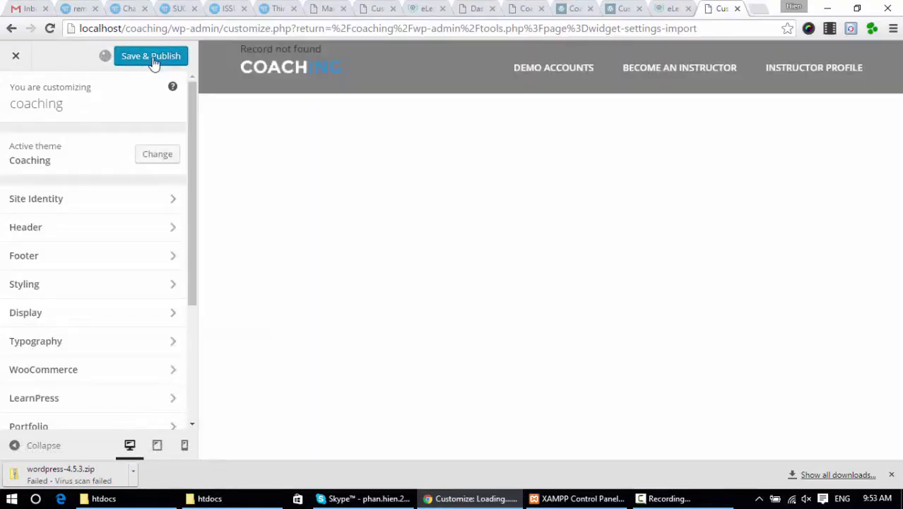
{"action": "left_click", "coordinate": [152, 57]}
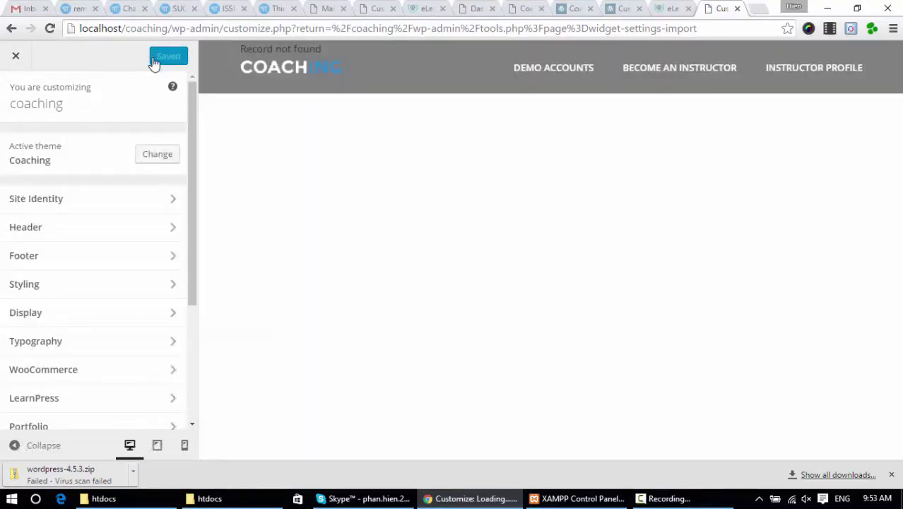
{"action": "left_click", "coordinate": [16, 58]}
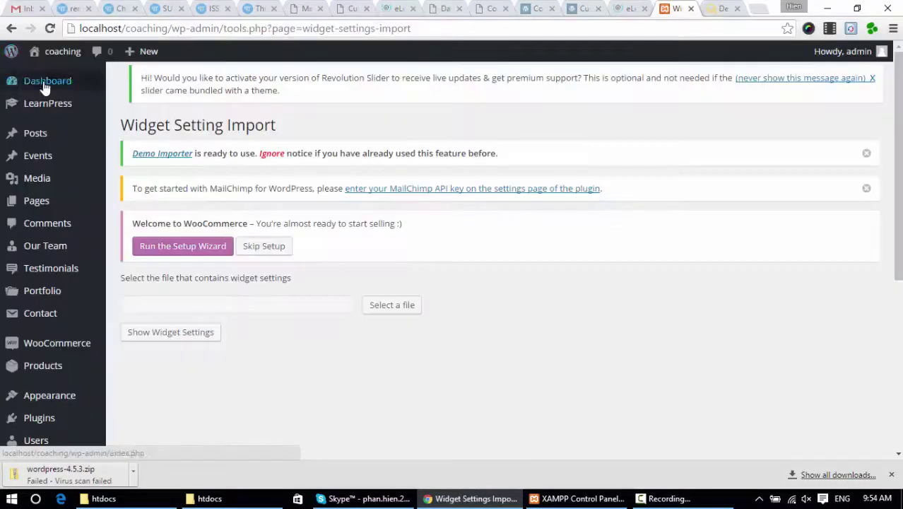
Assign the Main Menu to the Primary Menu theme location and save the menu
{"action": "scroll", "coordinate": [116, 194], "scroll_direction": "down", "scroll_amount": 2}
{"action": "scroll", "coordinate": [116, 194], "scroll_direction": "down", "scroll_amount": 1}
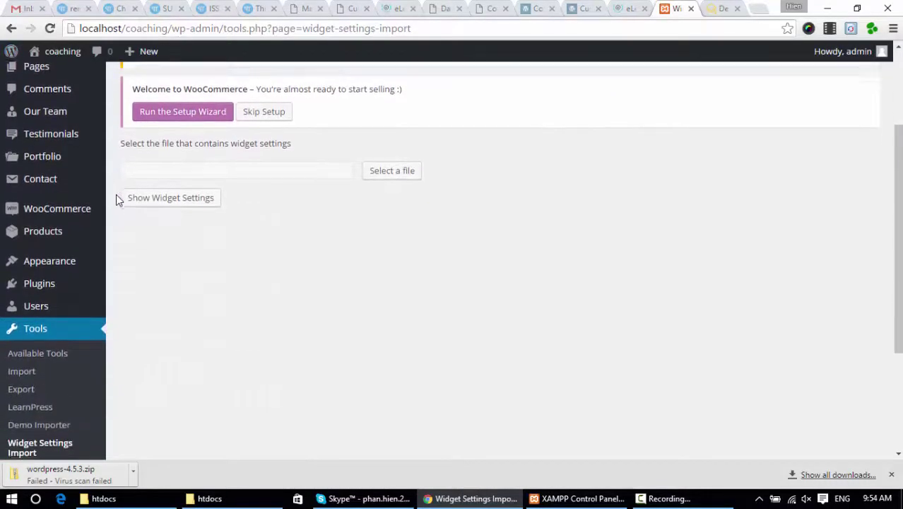
{"action": "mouse_move", "coordinate": [75, 201]}
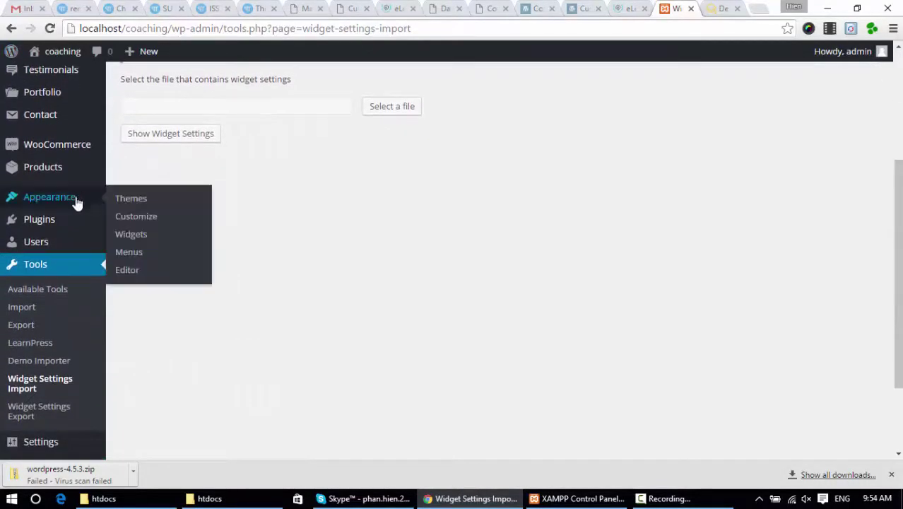
{"action": "left_click", "coordinate": [138, 254]}
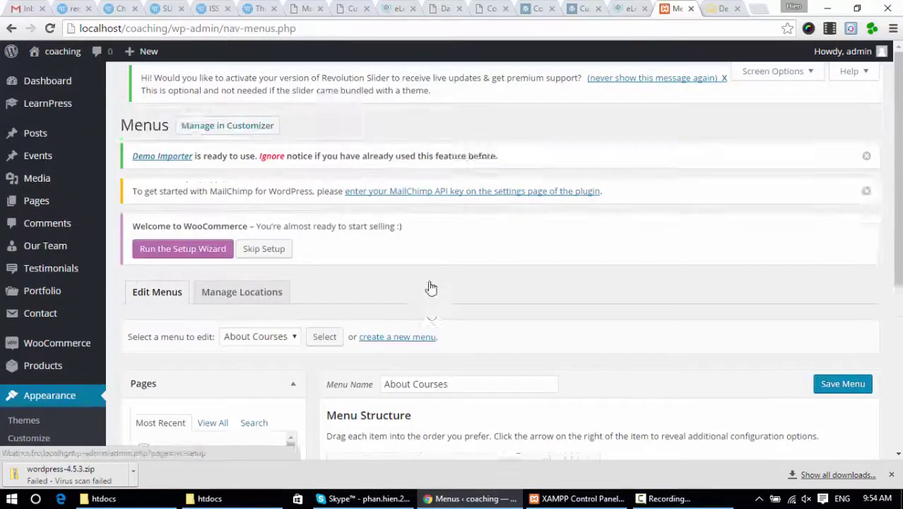
{"action": "scroll", "coordinate": [431, 288], "scroll_direction": "down", "scroll_amount": 3}
{"action": "left_click", "coordinate": [272, 141]}
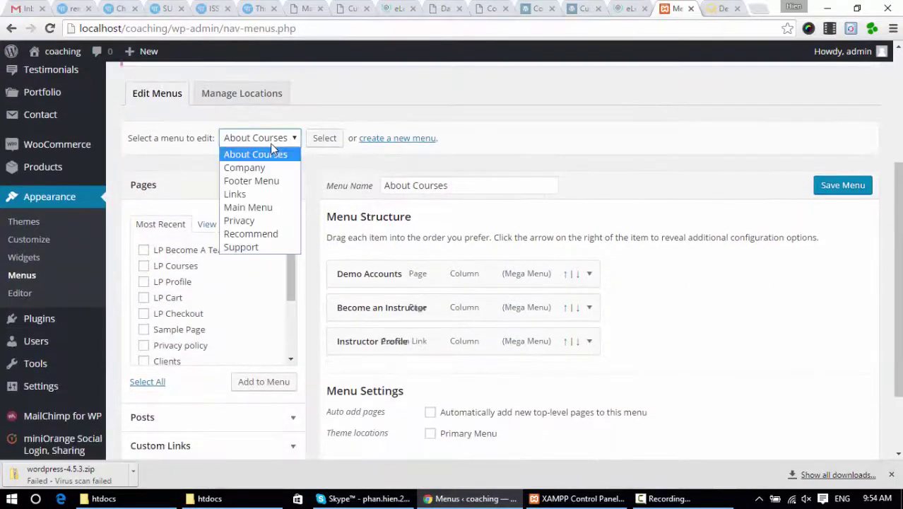
{"action": "left_click", "coordinate": [250, 207]}
{"action": "left_click", "coordinate": [324, 139]}
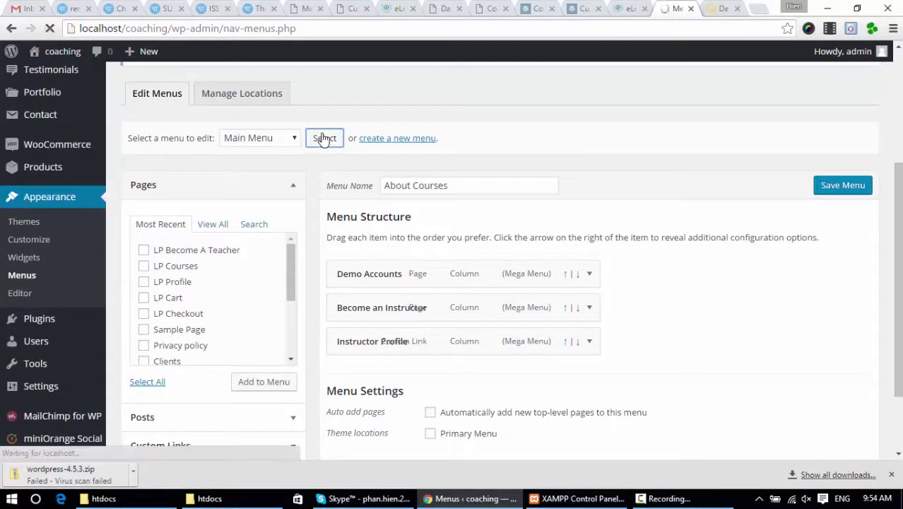
{"action": "scroll", "coordinate": [523, 244], "scroll_direction": "down", "scroll_amount": 10}
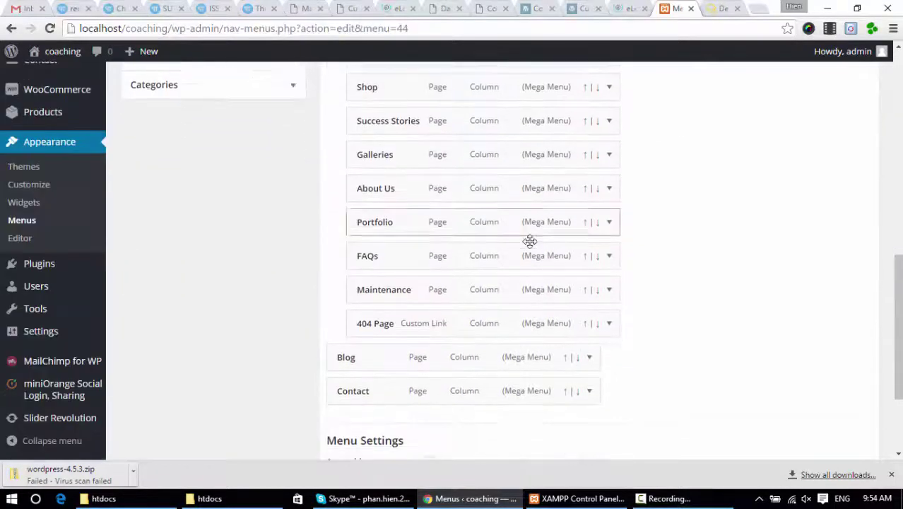
{"action": "left_click", "coordinate": [477, 350]}
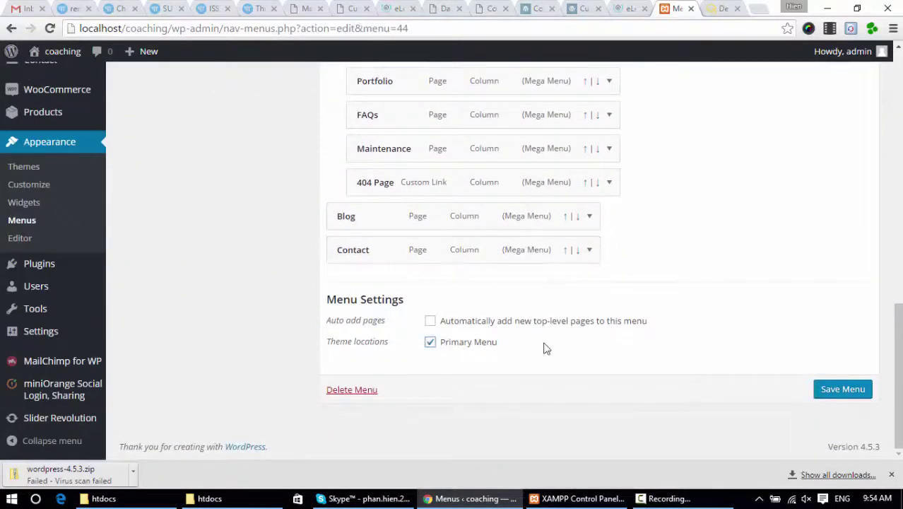
{"action": "left_click", "coordinate": [864, 396]}
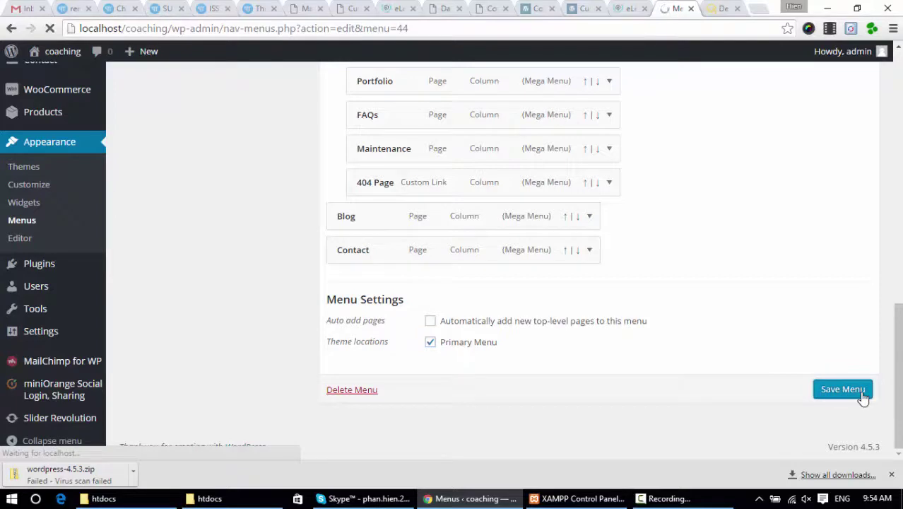
View the site's front page in a new tab and reload it, closing the tab with the Demo Accounts page editor
{"action": "mouse_move", "coordinate": [62, 51]}
{"action": "right_click", "coordinate": [54, 77]}
{"action": "left_click", "coordinate": [77, 78]}
{"action": "left_click", "coordinate": [718, 8]}
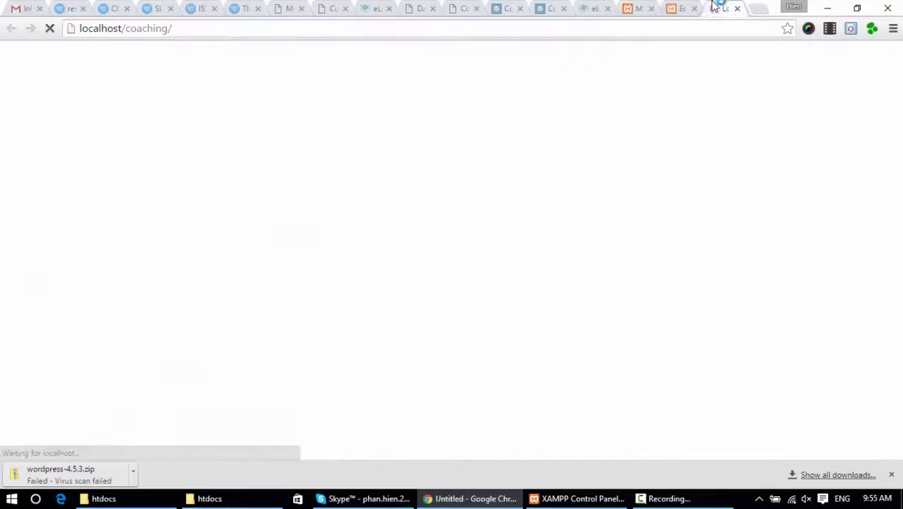
{"action": "left_click", "coordinate": [682, 8]}
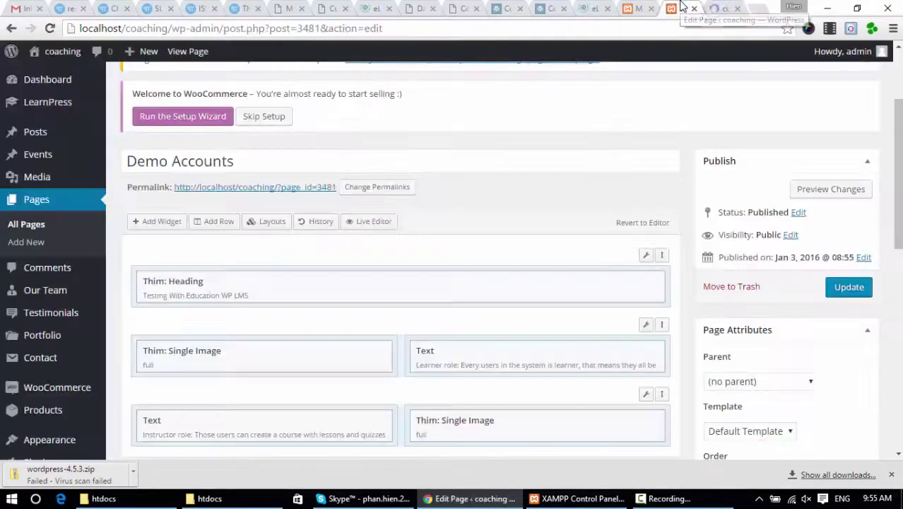
{"action": "key", "text": "ctrl+w"}
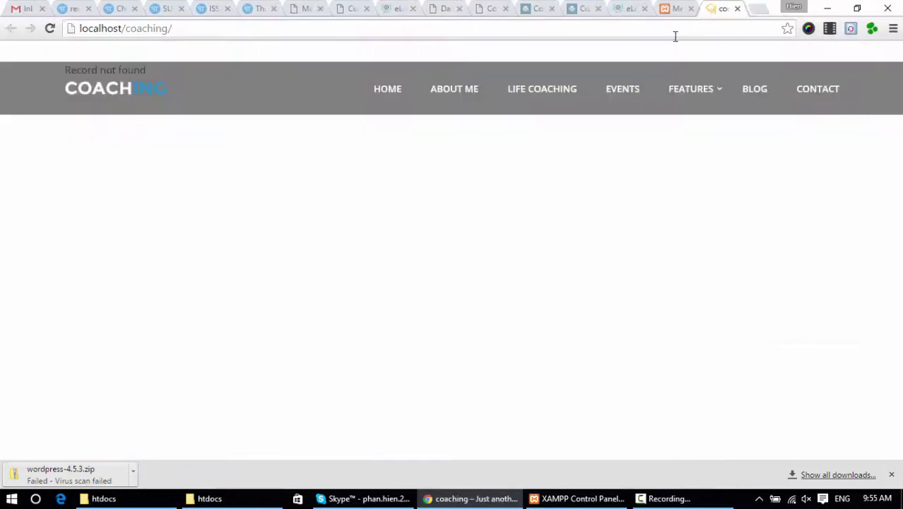
{"action": "left_click", "coordinate": [666, 32]}
{"action": "key", "text": "Return"}
Open the Home page marked as Front Page for editing from the second page of the site's page list
{"action": "left_click", "coordinate": [683, 7]}
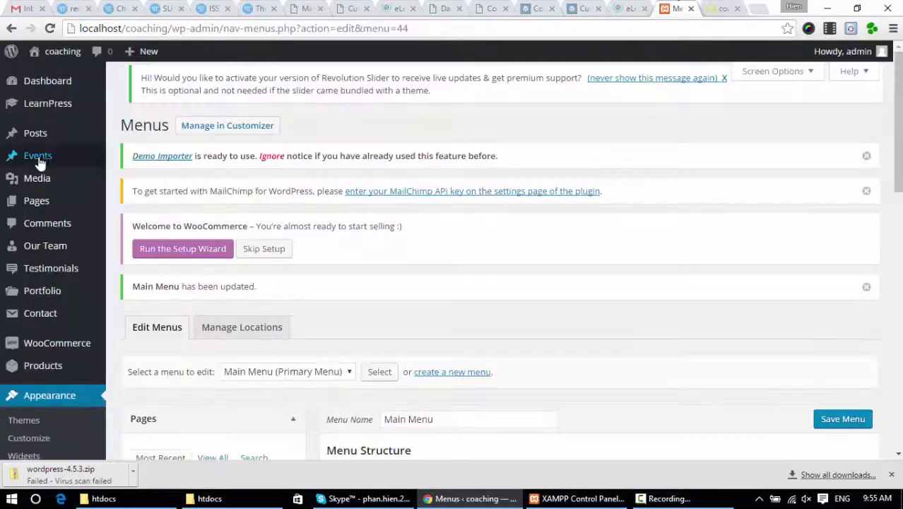
{"action": "left_click", "coordinate": [43, 201]}
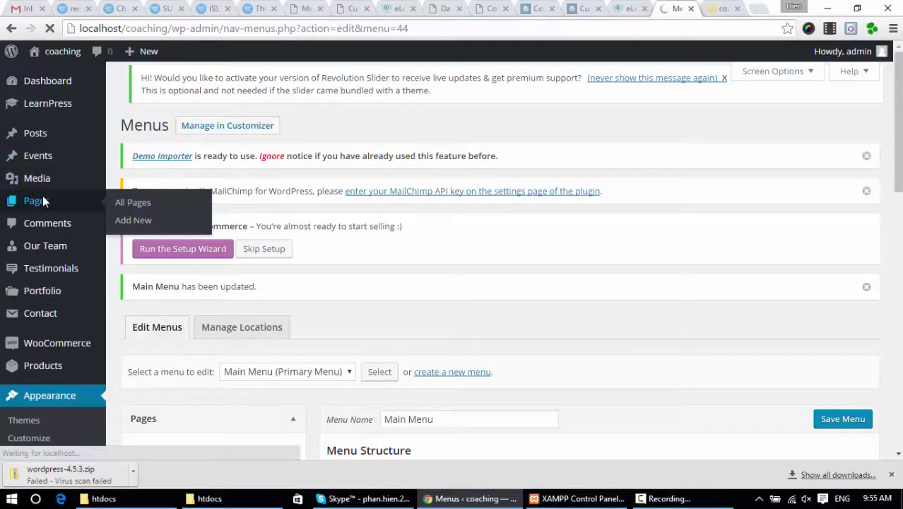
{"action": "scroll", "coordinate": [771, 179], "scroll_direction": "down", "scroll_amount": 3}
{"action": "scroll", "coordinate": [806, 179], "scroll_direction": "up", "scroll_amount": 2}
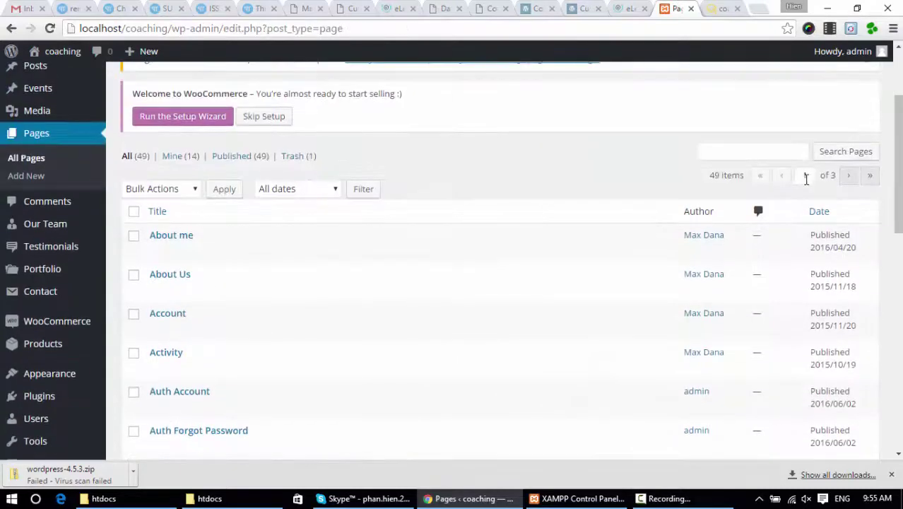
{"action": "scroll", "coordinate": [555, 232], "scroll_direction": "down", "scroll_amount": 3}
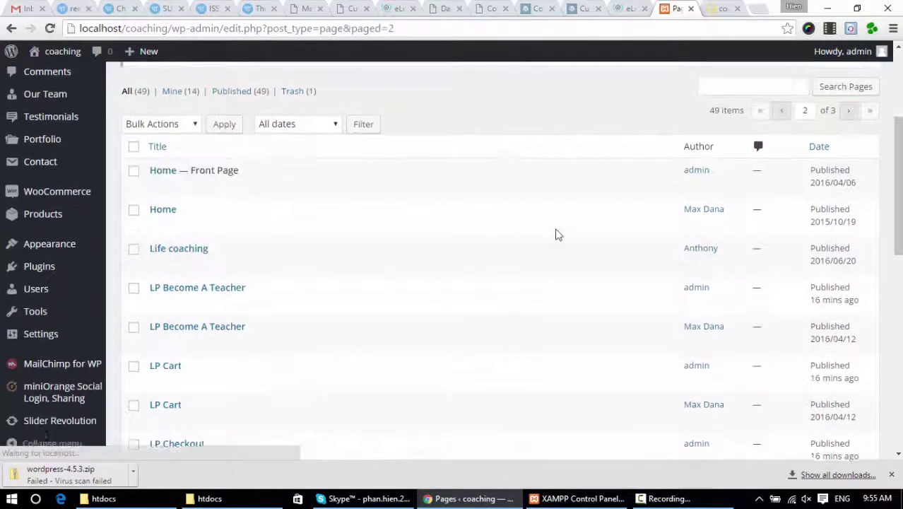
{"action": "left_click", "coordinate": [156, 185]}
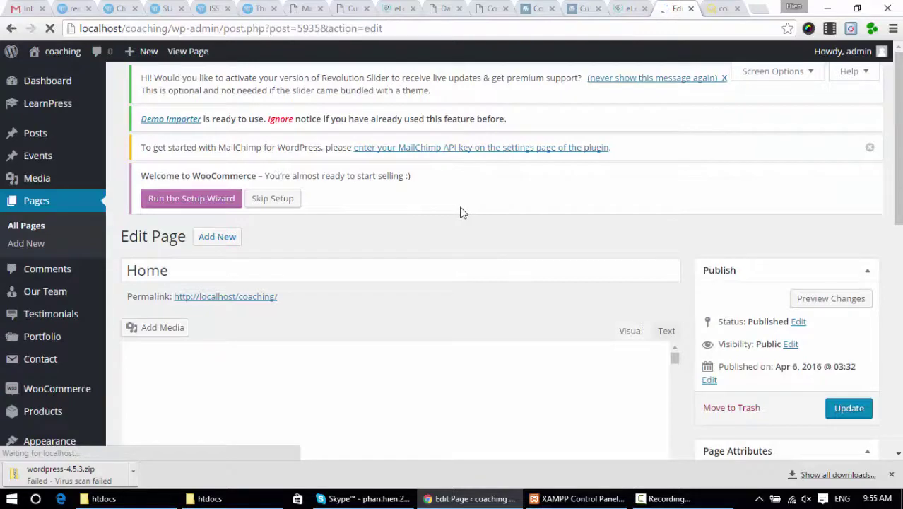
Set the Home page's Revolution Slider widget to use the Home Page slider, and update the page
{"action": "scroll", "coordinate": [461, 212], "scroll_direction": "down", "scroll_amount": 6}
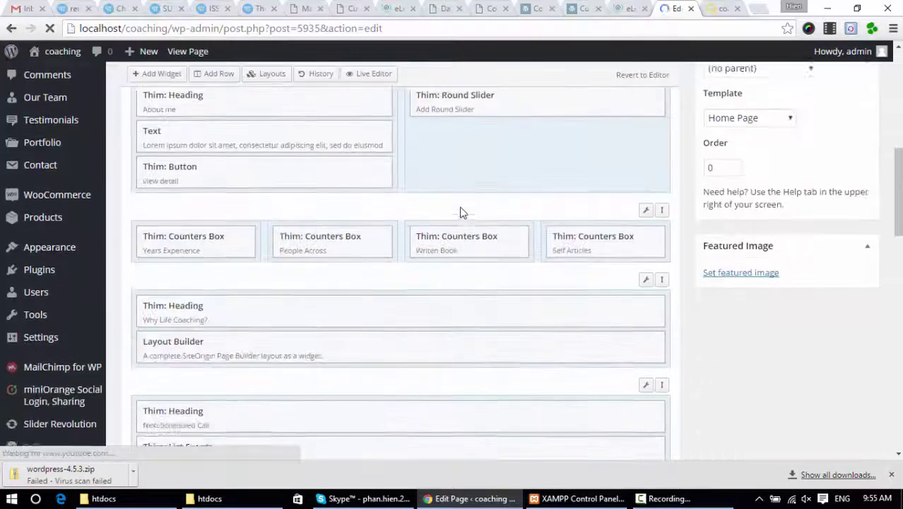
{"action": "scroll", "coordinate": [463, 212], "scroll_direction": "up", "scroll_amount": 3}
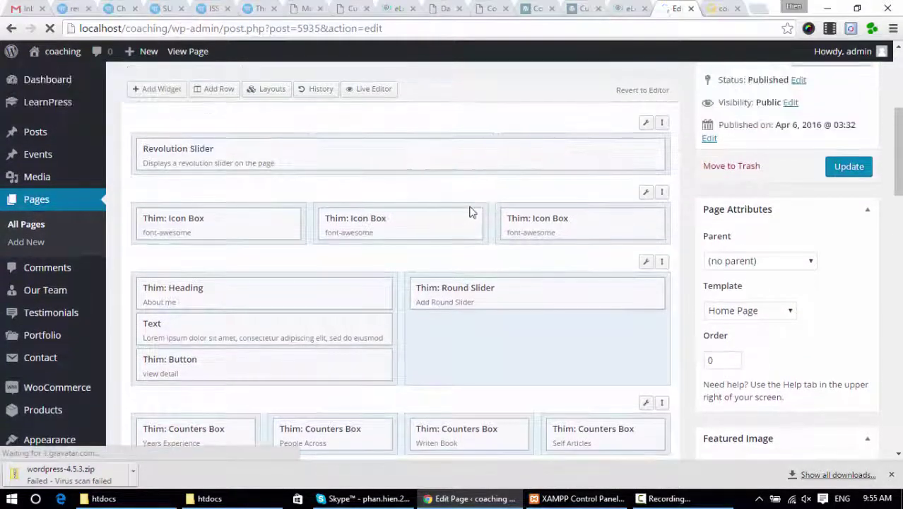
{"action": "left_click", "coordinate": [583, 162]}
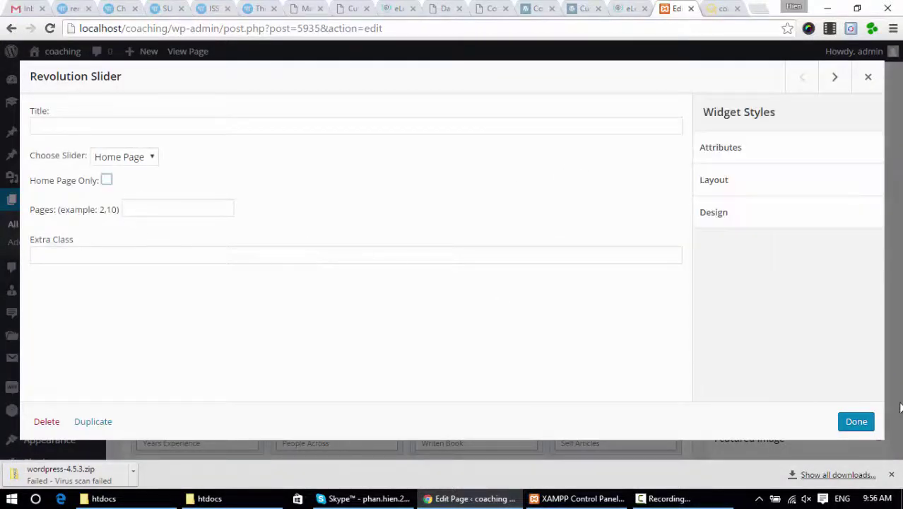
{"action": "left_click", "coordinate": [854, 421]}
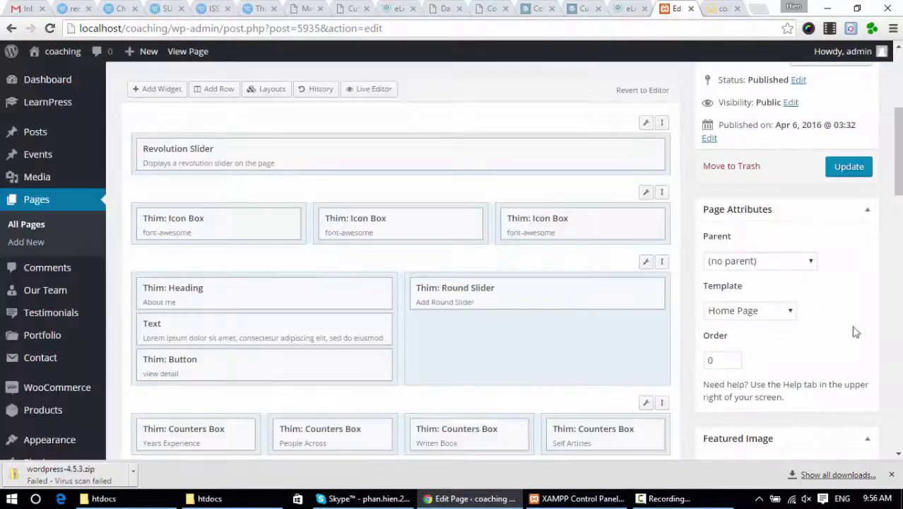
{"action": "left_click", "coordinate": [851, 168]}
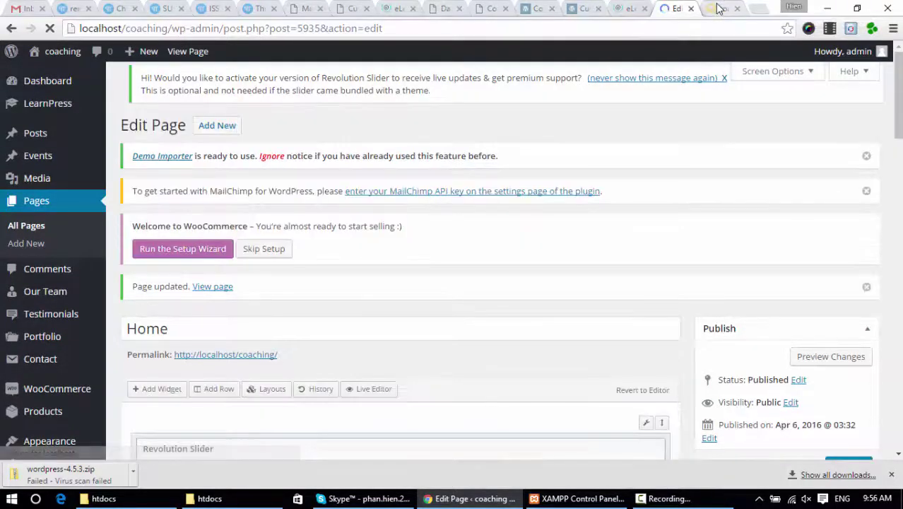
Examine the site's front page in its open tab, from the header slider through all content sections to the logos near the end
{"action": "left_click", "coordinate": [719, 8]}
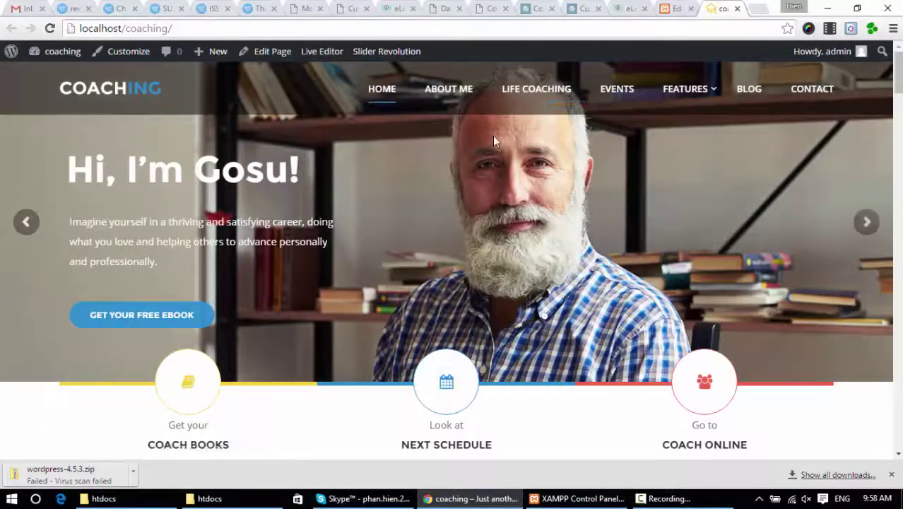
{"action": "scroll", "coordinate": [789, 169], "scroll_direction": "down", "scroll_amount": 4}
{"action": "scroll", "coordinate": [347, 164], "scroll_direction": "up", "scroll_amount": 4}
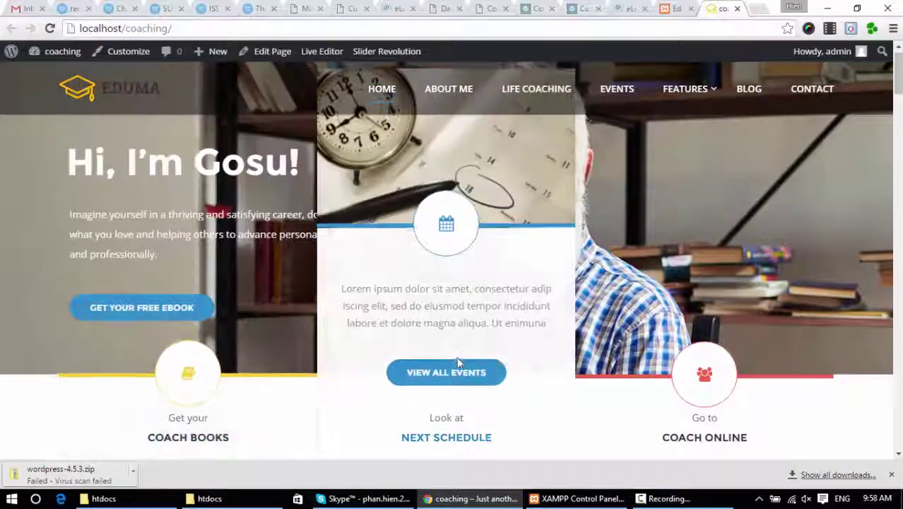
{"action": "scroll", "coordinate": [351, 351], "scroll_direction": "down", "scroll_amount": 4}
{"action": "scroll", "coordinate": [703, 368], "scroll_direction": "down", "scroll_amount": 7}
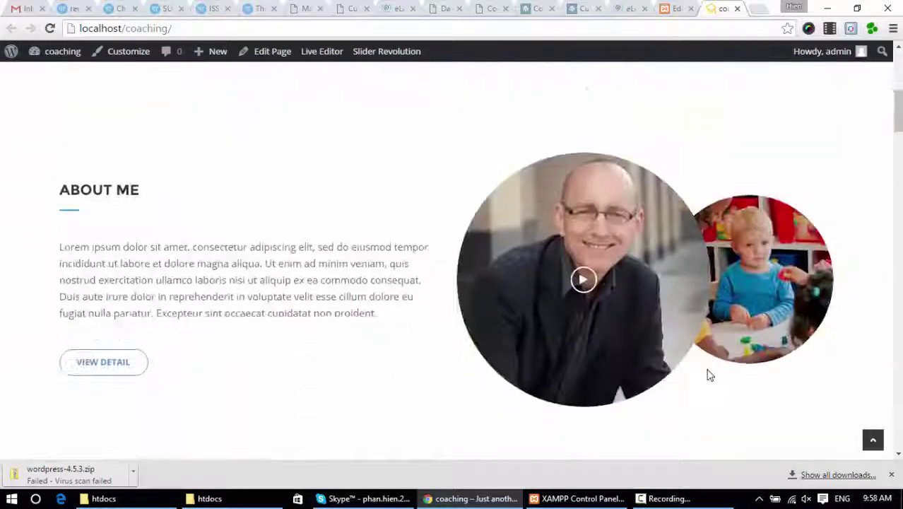
{"action": "scroll", "coordinate": [703, 368], "scroll_direction": "down", "scroll_amount": 10}
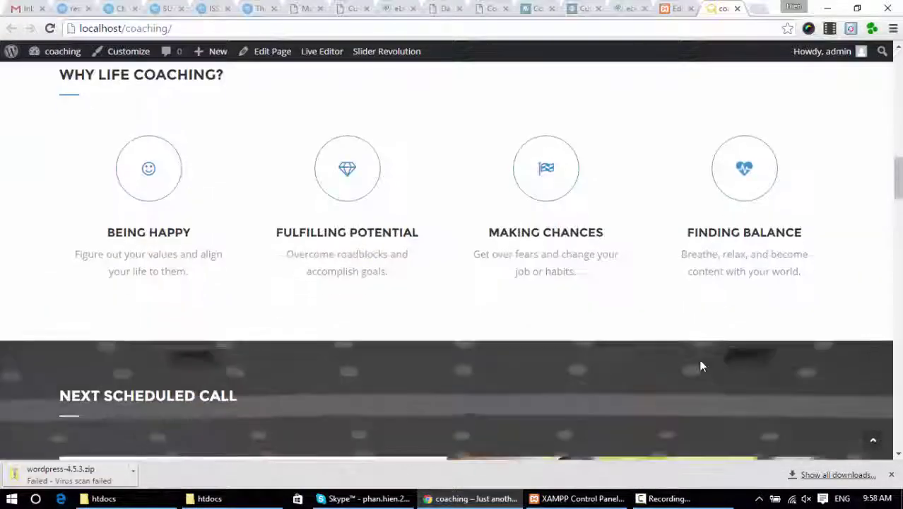
{"action": "scroll", "coordinate": [693, 332], "scroll_direction": "down", "scroll_amount": 11}
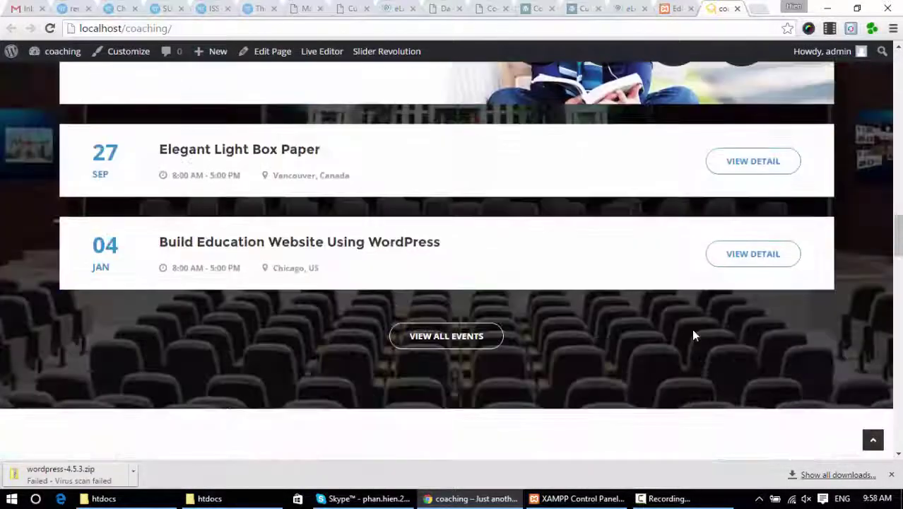
{"action": "scroll", "coordinate": [690, 326], "scroll_direction": "down", "scroll_amount": 11}
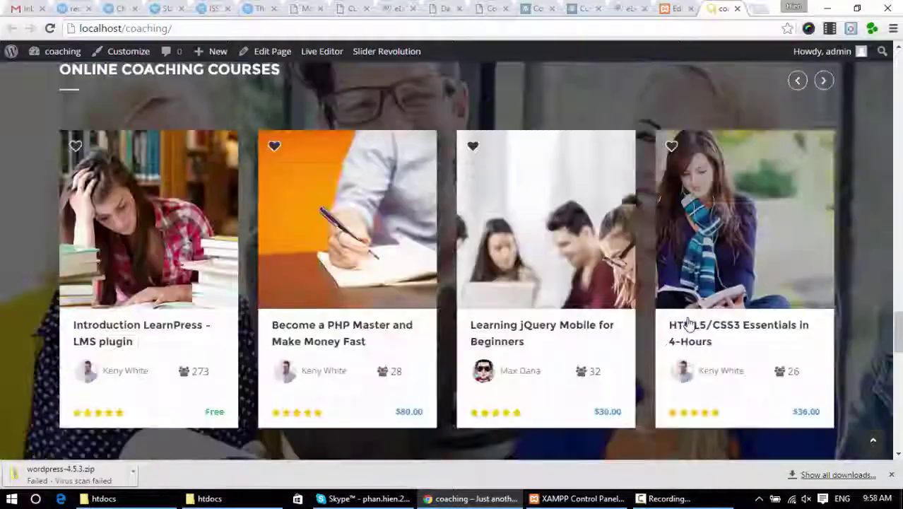
{"action": "scroll", "coordinate": [690, 323], "scroll_direction": "down", "scroll_amount": 5}
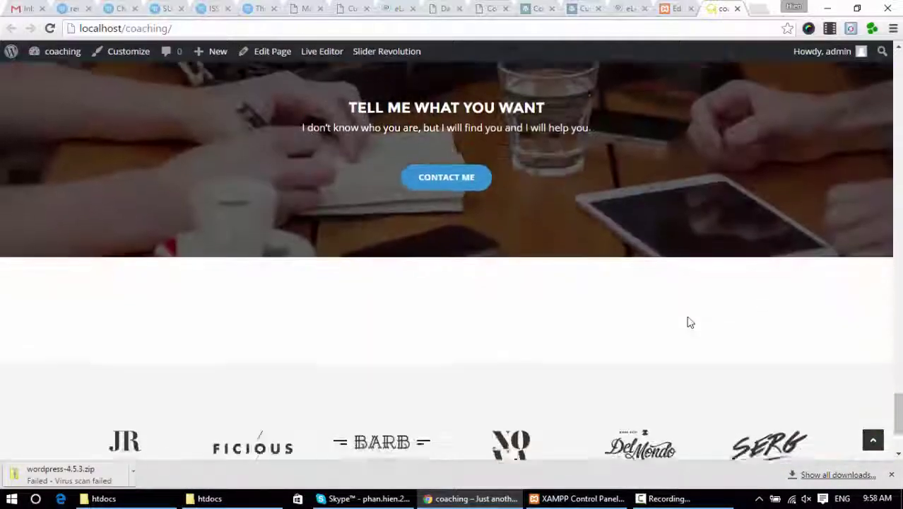